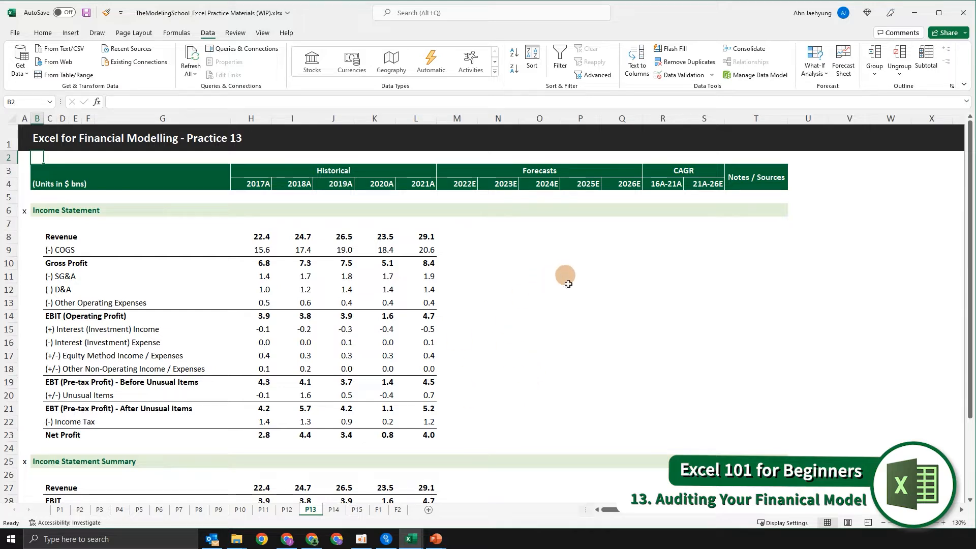
Inspect the 2019A Gross Profit formula in J10 and its COGS source in J9 in edit mode without changing them
left_click(375, 263)
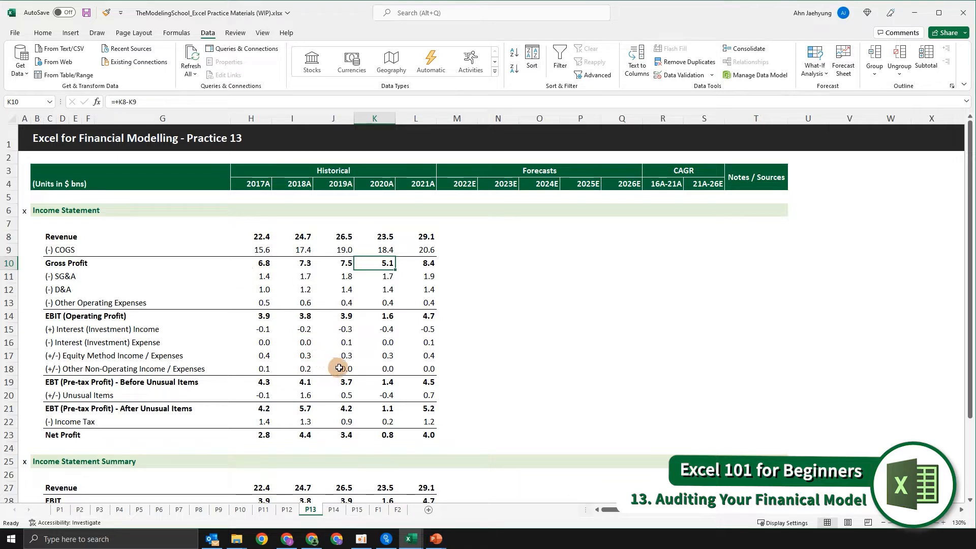
key("Left")
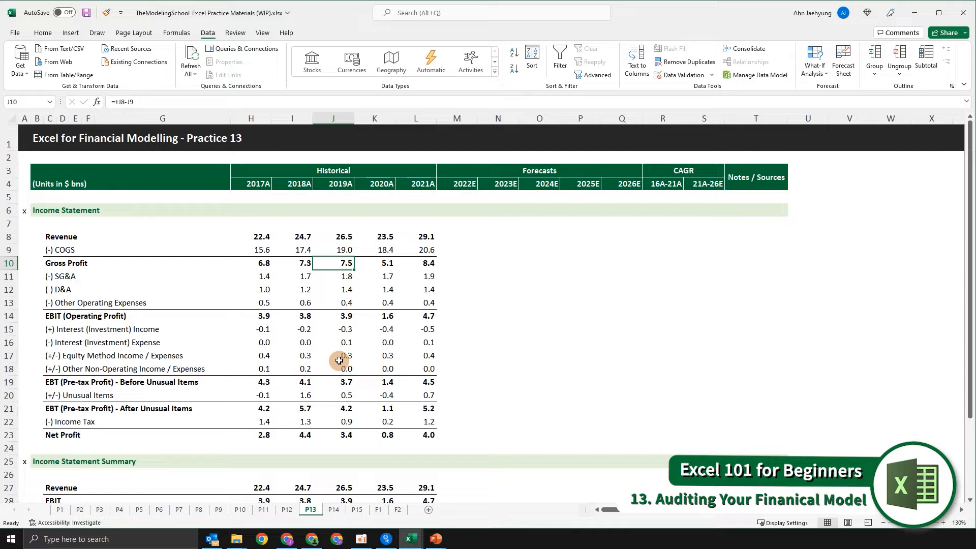
key("F2")
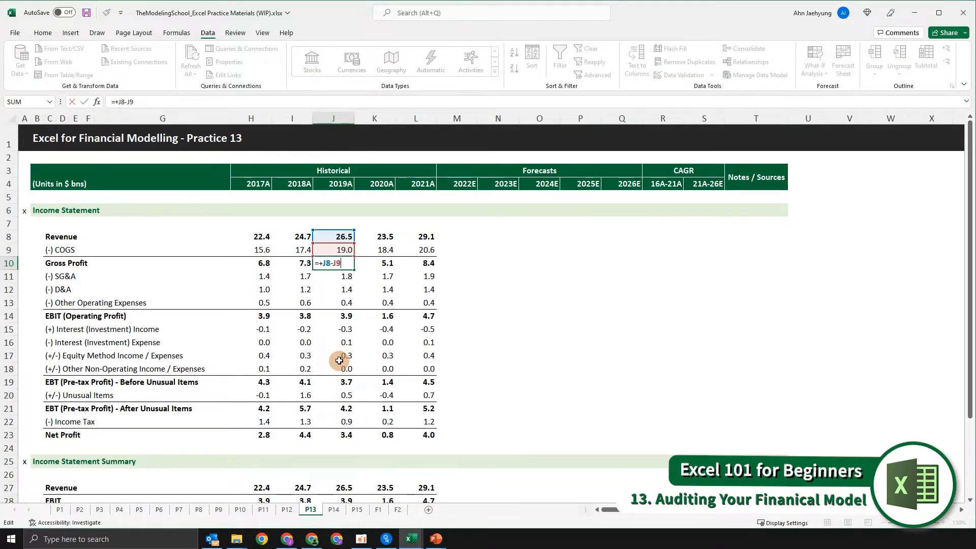
key("Escape")
key("Up")
key("F2")
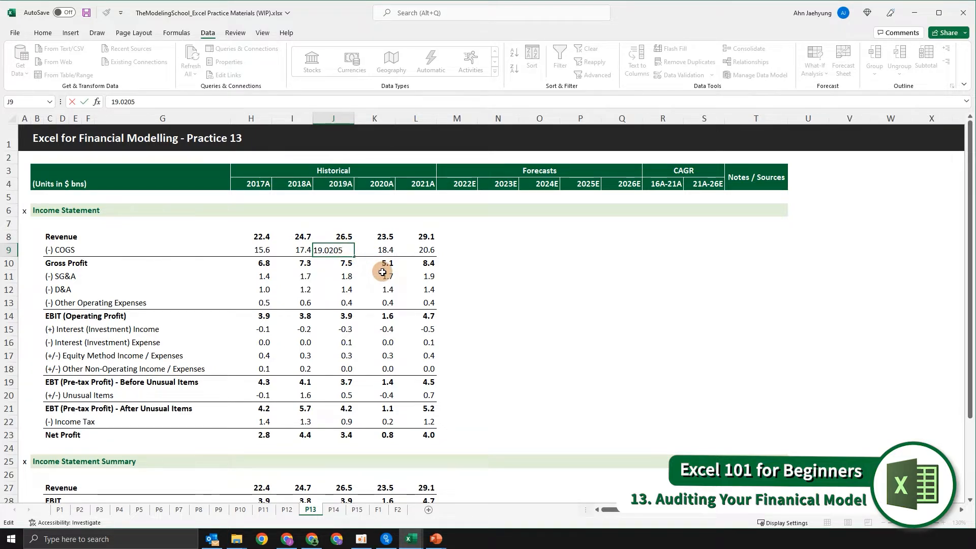
key("Escape")
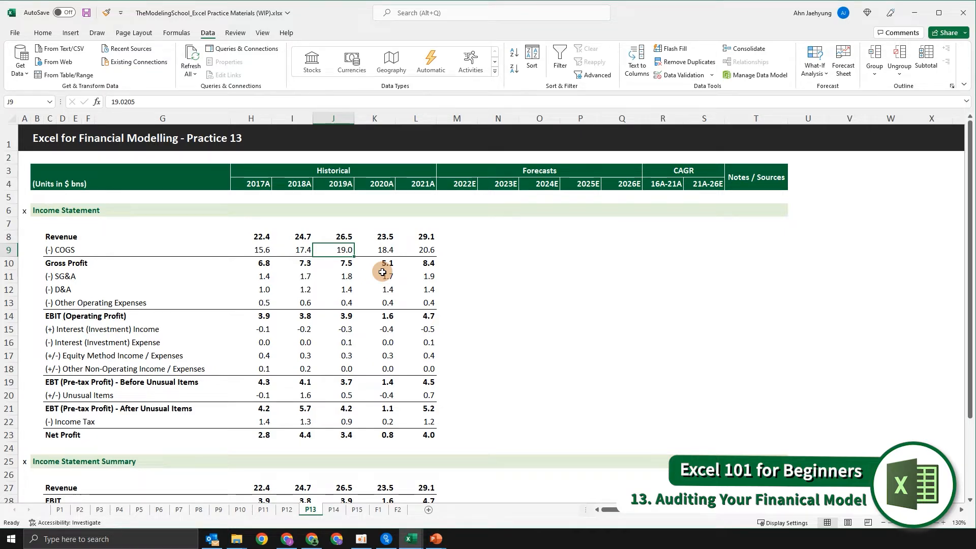
key("Down")
key("F2")
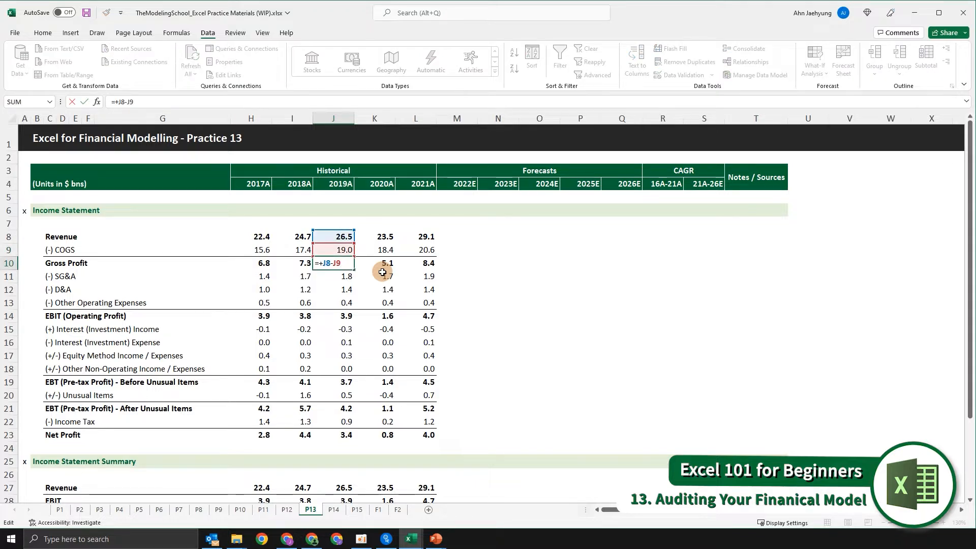
key("Escape")
Check which cells the 2018A and 2017A Gross Profit formulas refer to, using cell edit mode
key("Left")
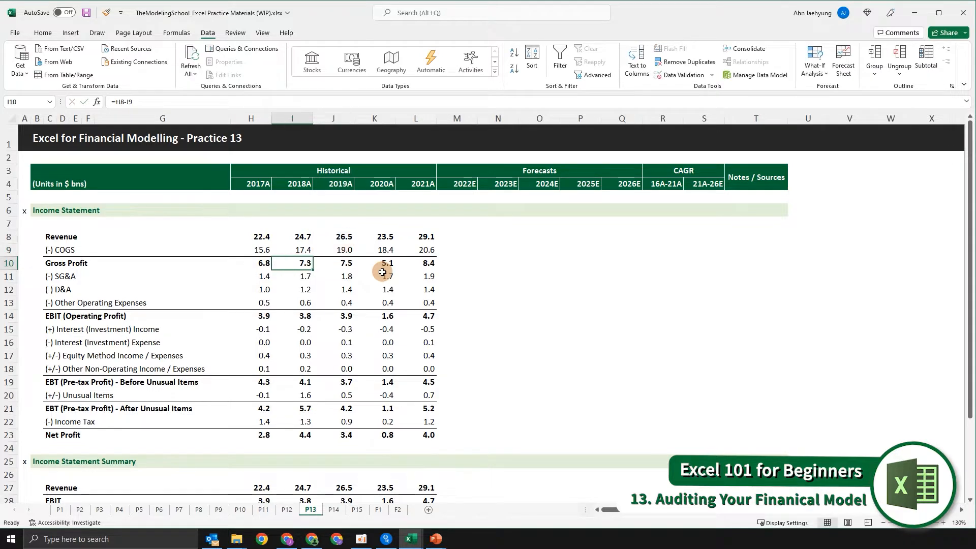
key("F2")
key("Escape")
key("Left")
key("F2")
key("Escape")
key("Right")
key("F2")
key("Escape")
key("Left")
key("Right")
key("F2")
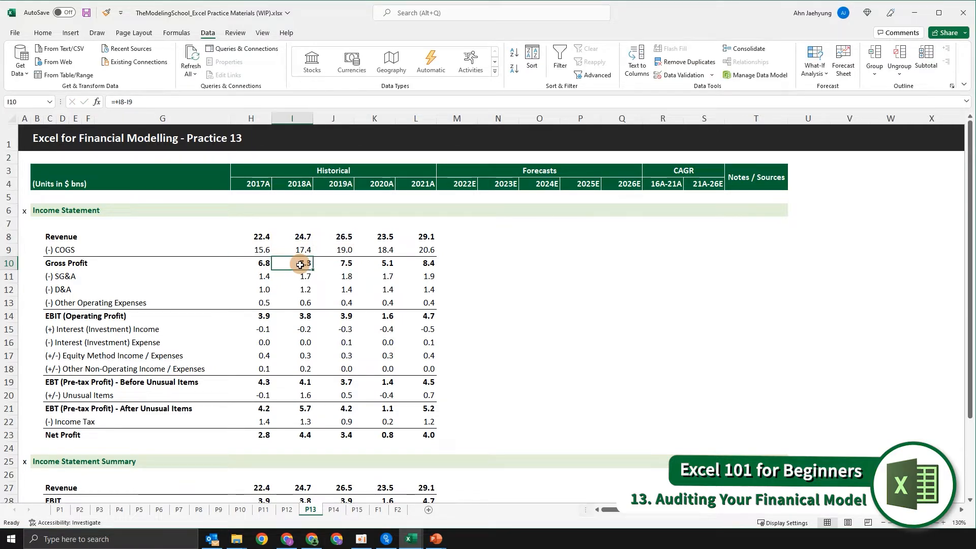
Examine the cell references of the Gross Profit formulas one year at a time from 2018A to 2020A
double_click(300, 264)
key("Escape")
key("Right")
key("F2")
key("Escape")
key("Right")
key("F2")
key("Escape")
Examine the Gross Profit formula references in reverse order from 2019A back to 2017A
key("Left")
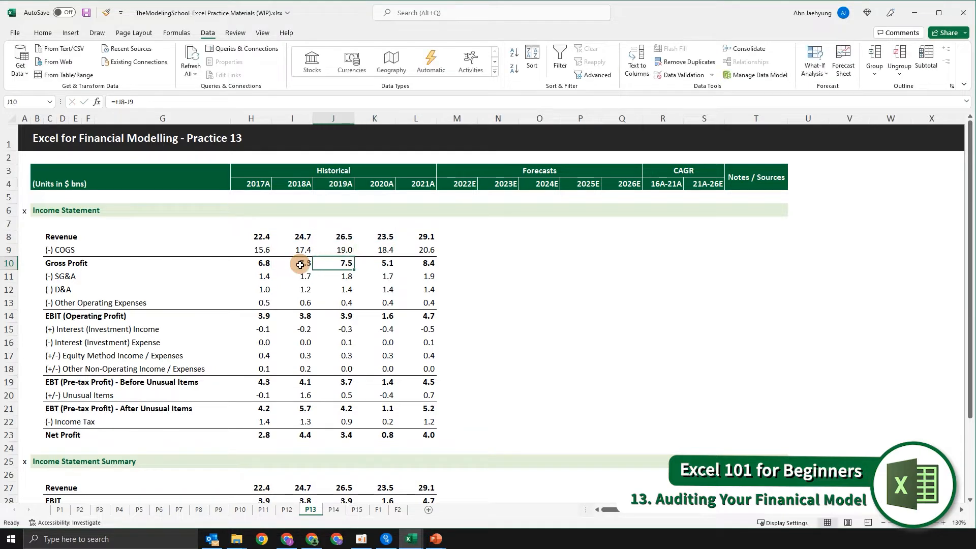
key("F2")
key("Escape")
key("Left")
key("F2")
key("Escape")
key("Left")
key("F2")
key("Escape")
Examine the Gross Profit formula references year by year from 2018A through 2021A
key("Right")
key("F2")
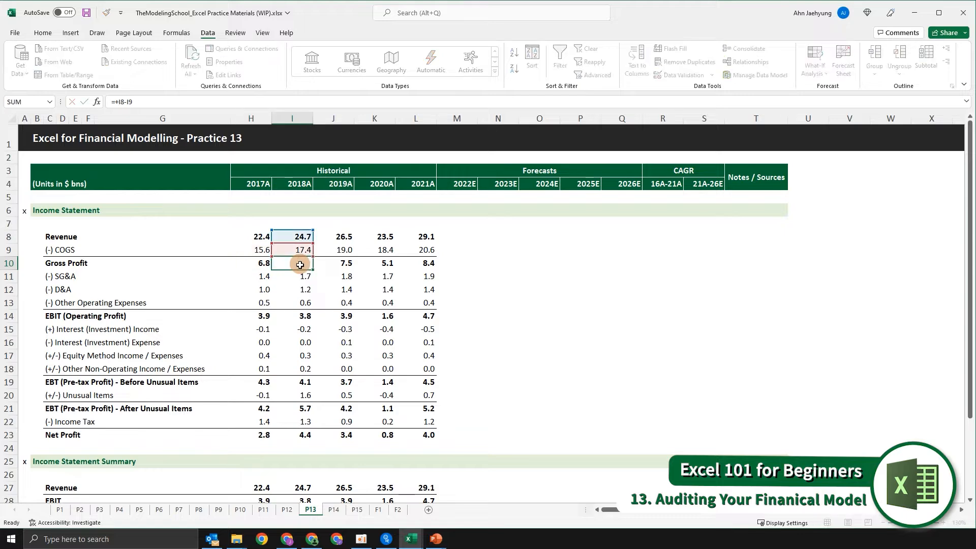
key("Escape")
key("Right")
key("F2")
key("Escape")
key("Right")
key("F2")
key("Escape")
key("Right")
key("F2")
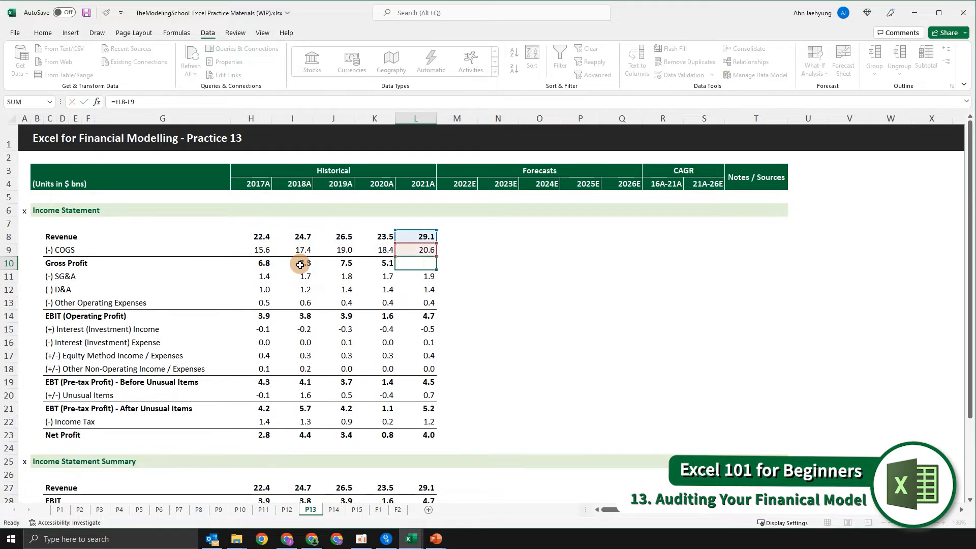
key("Escape")
Recheck the references of the 2020A and 2019A Gross Profit formulas and return to the 2018A cell
key("Left")
key("F2")
key("Escape")
key("Left")
key("F2")
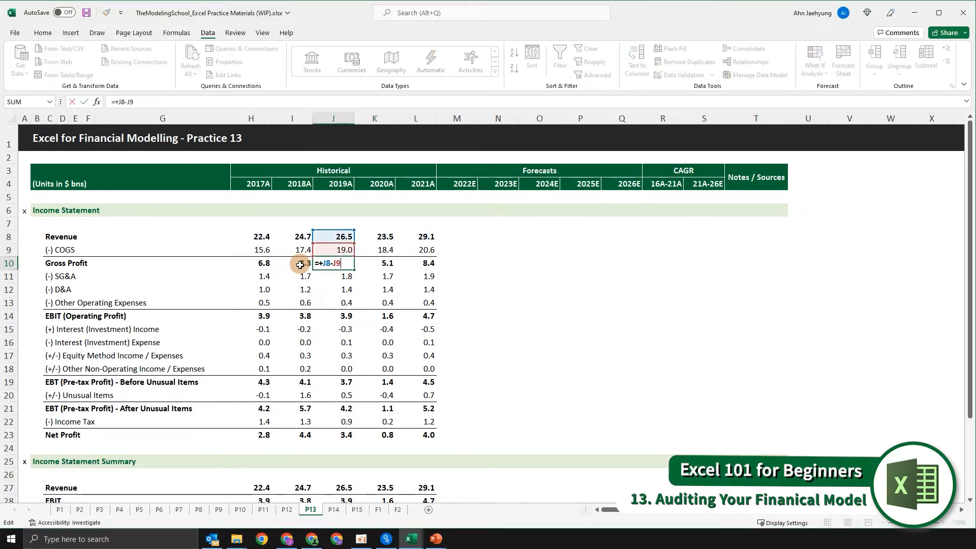
key("Escape")
key("Left")
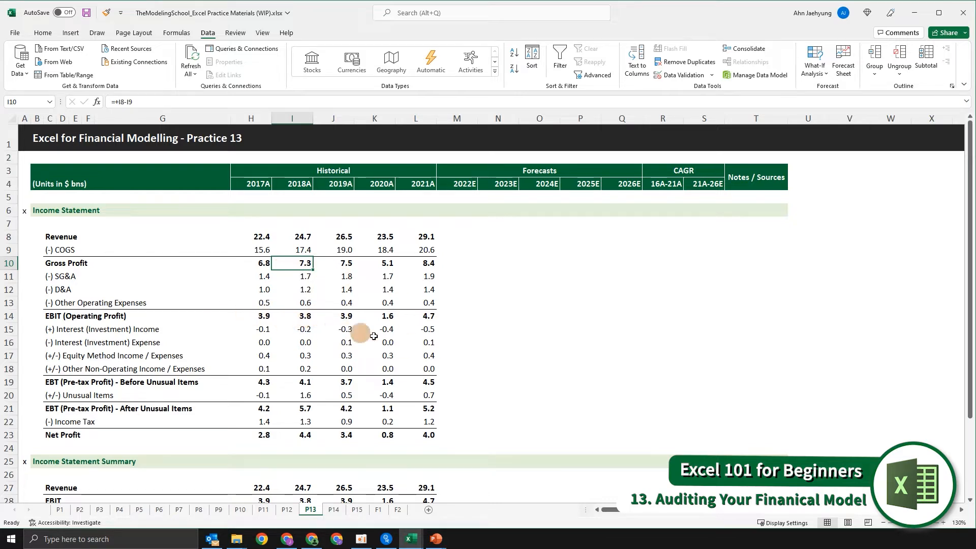
Review the Gross Profit formulas for 2018A, 2019A and 2020A in edit mode, leaving each one unchanged
key("Right")
key("Right")
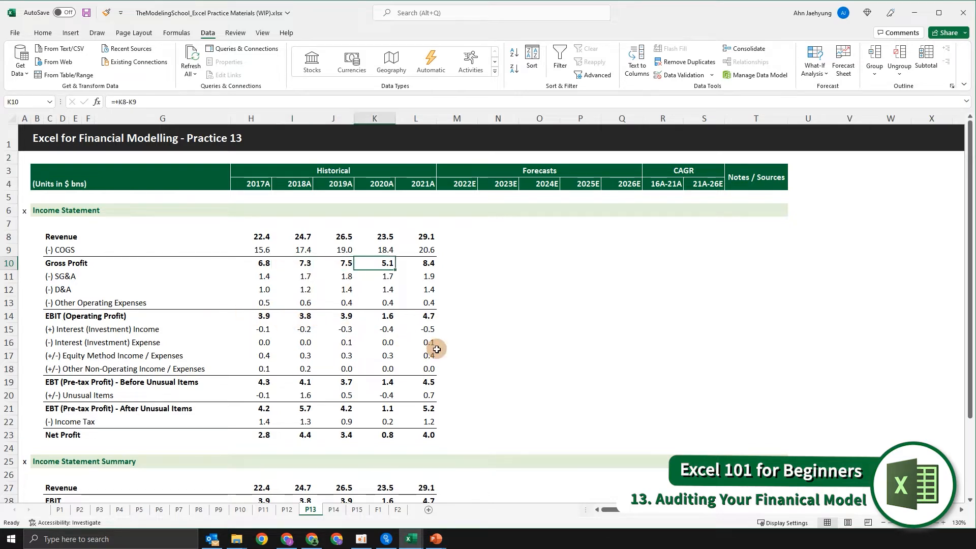
key("Left")
key("Left")
key("Left")
key("Right")
key("F2")
key("Escape")
key("Right")
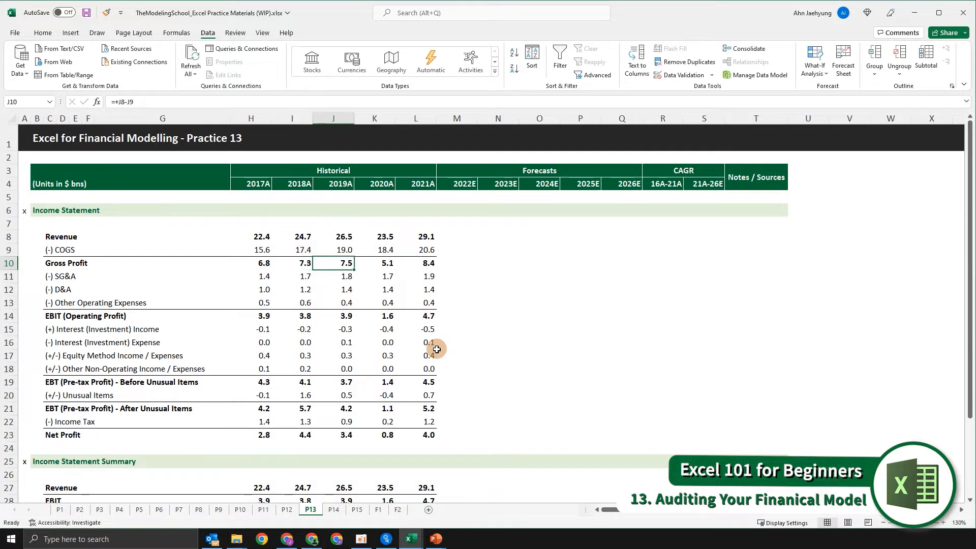
key("F2")
key("Escape")
key("Right")
key("F2")
key("Escape")
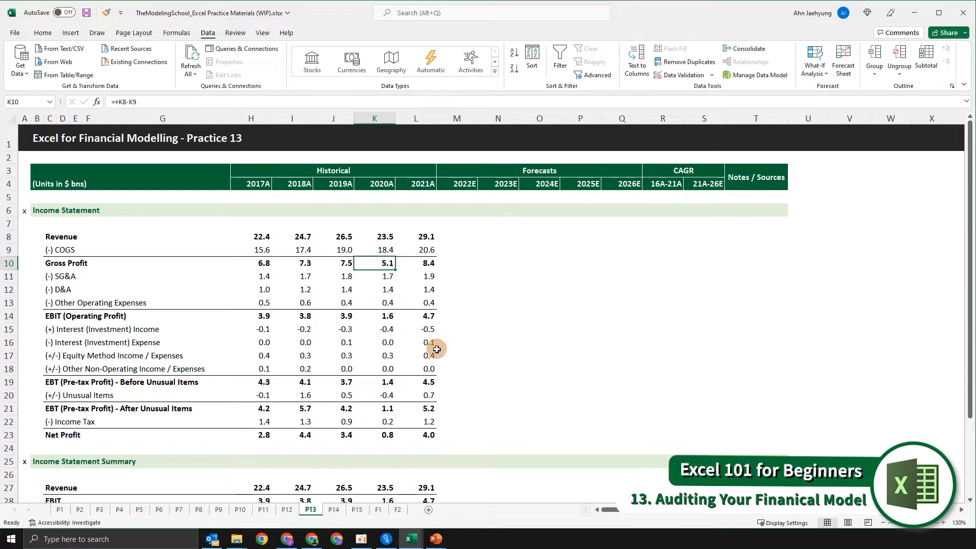
Open the Help pane and close it again
key("F1")
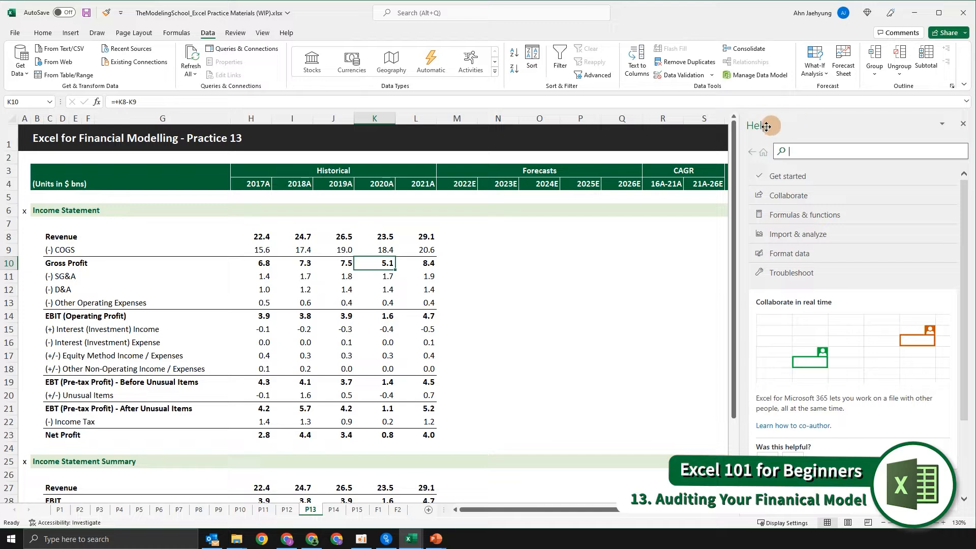
left_click(964, 125)
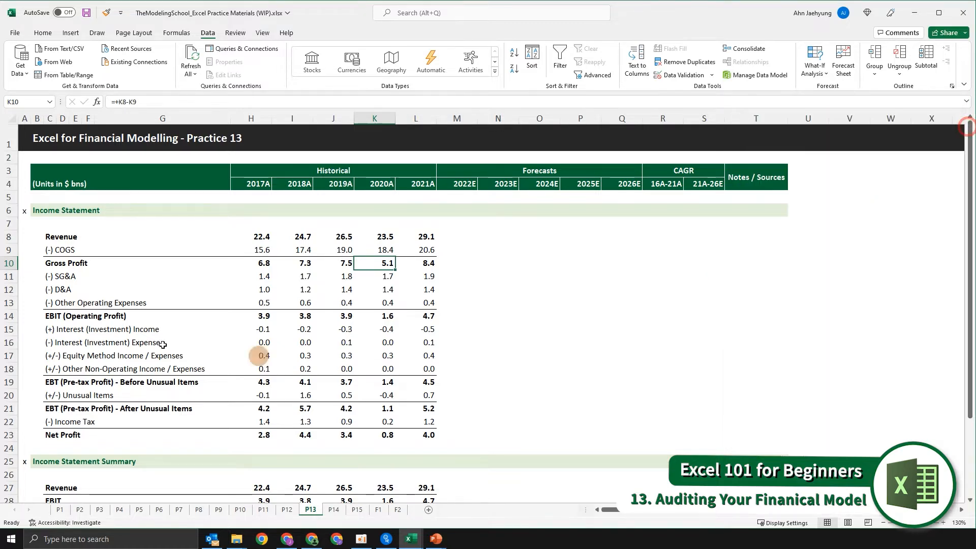
left_click(331, 302)
left_click(485, 288)
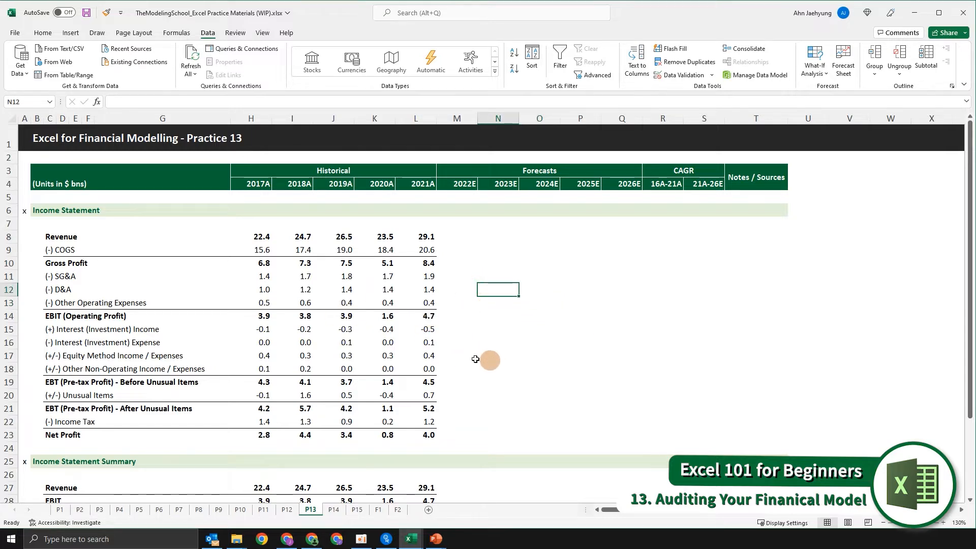
left_click(502, 273)
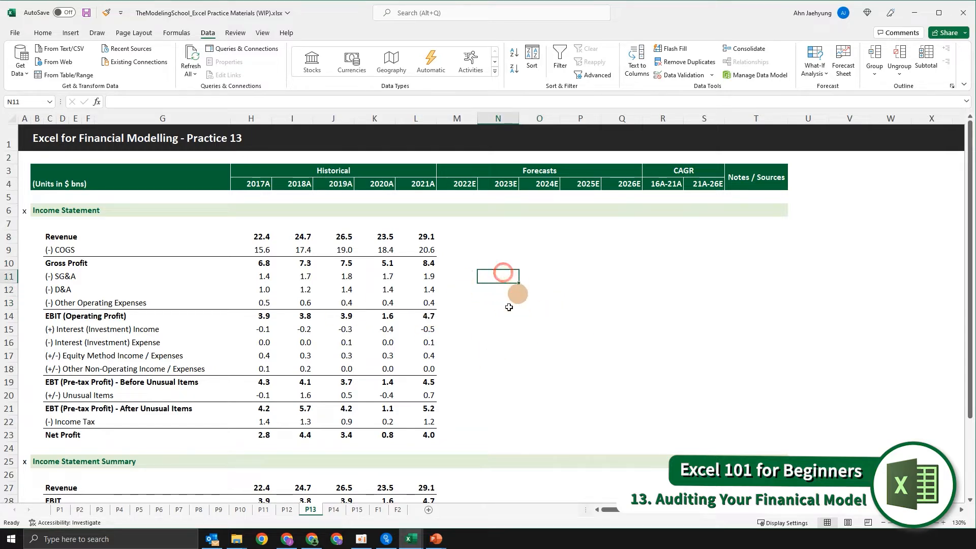
left_click(465, 311)
left_click(484, 287)
left_click(481, 275)
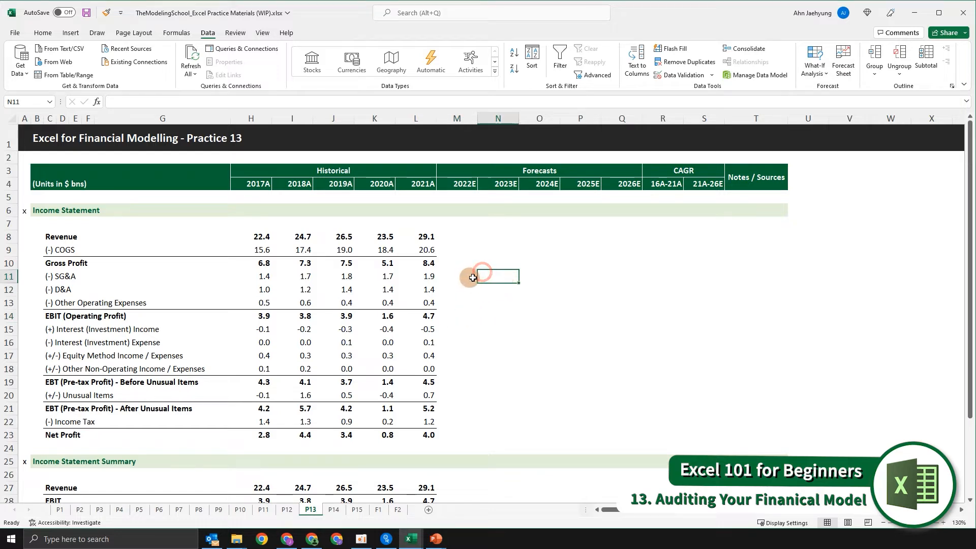
left_click(501, 258)
left_click(499, 273)
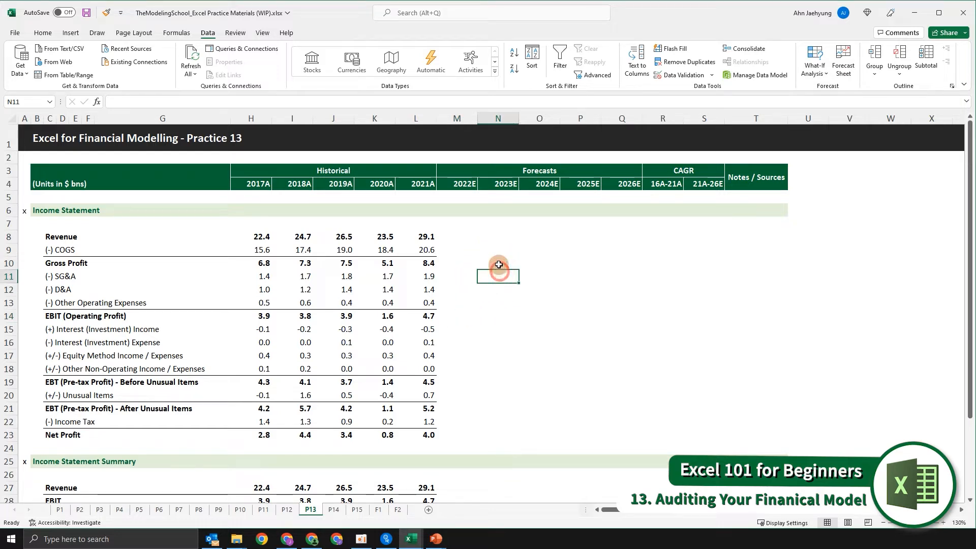
left_click(499, 265)
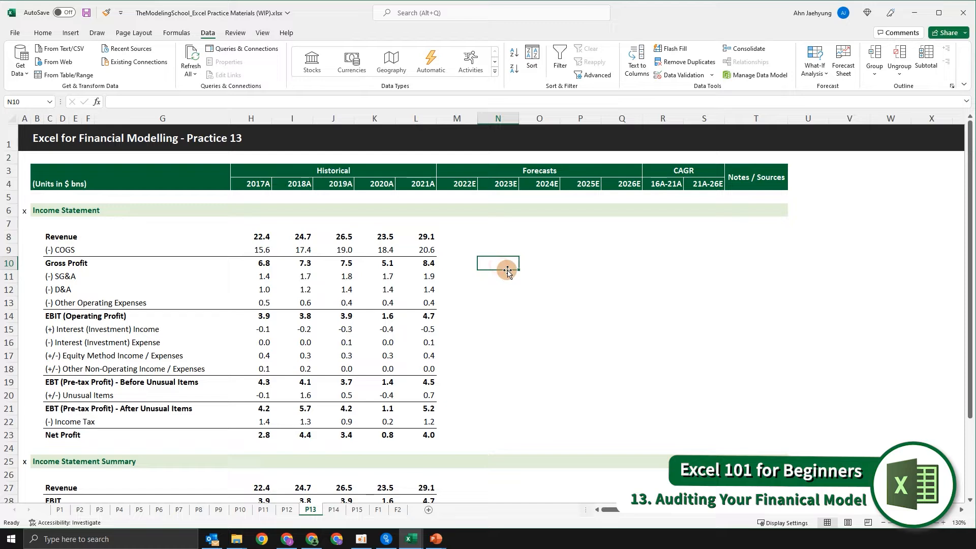
left_click(543, 272)
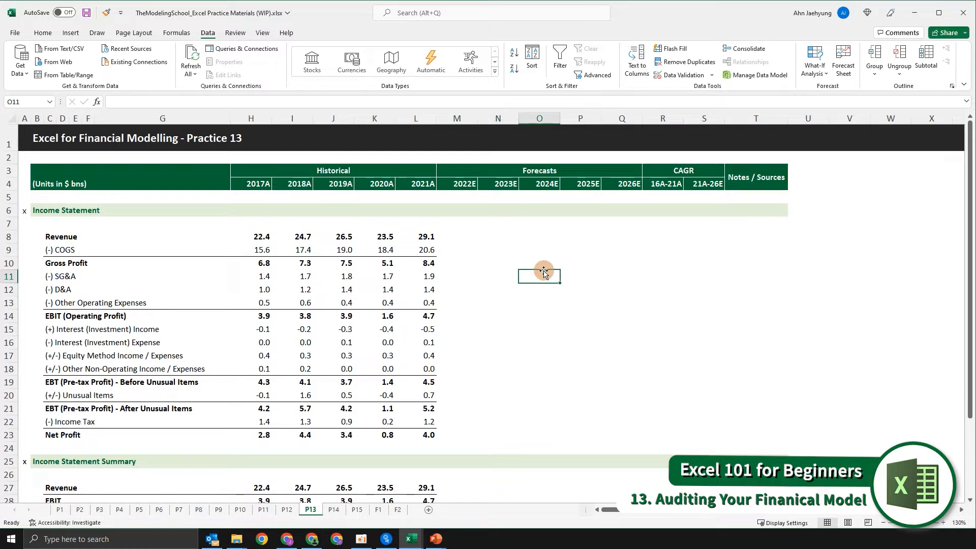
key("Up")
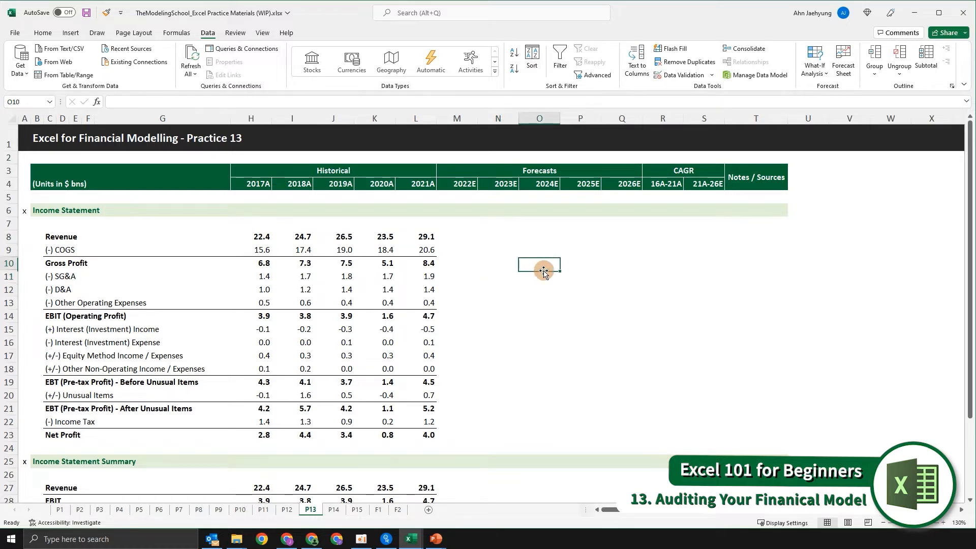
key("Up")
key("Left")
key("Left")
key("Left")
key("Left")
key("Left")
key("Down")
key("Left")
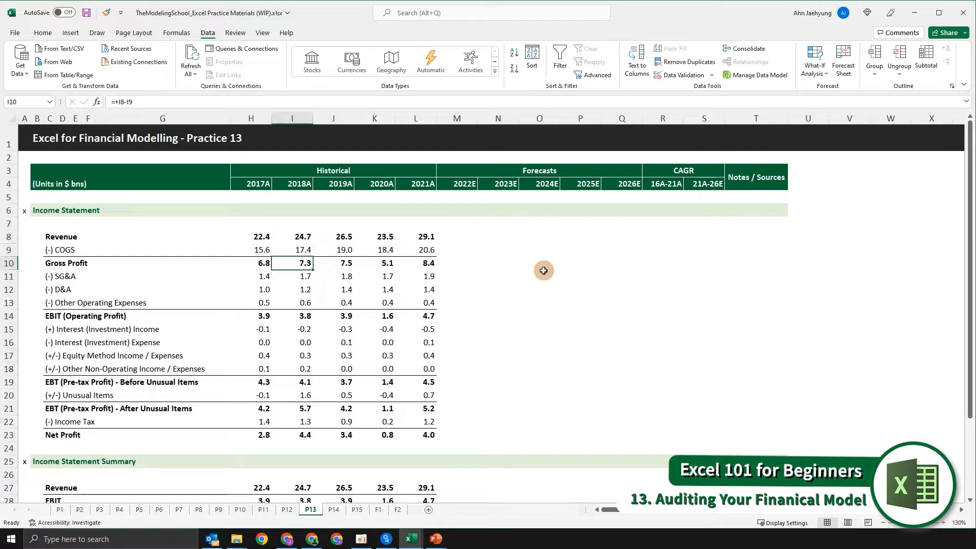
Enter "[" in cell O10, the 2024E column of the Gross Profit row
key("Right")
key("Right")
key("Right")
key("Right")
key("Right")
key("Right")
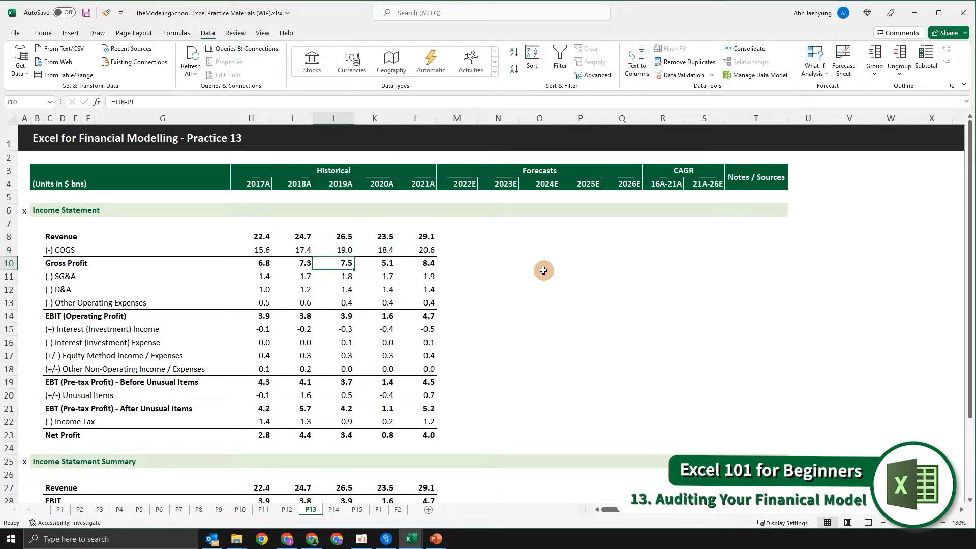
type("[")
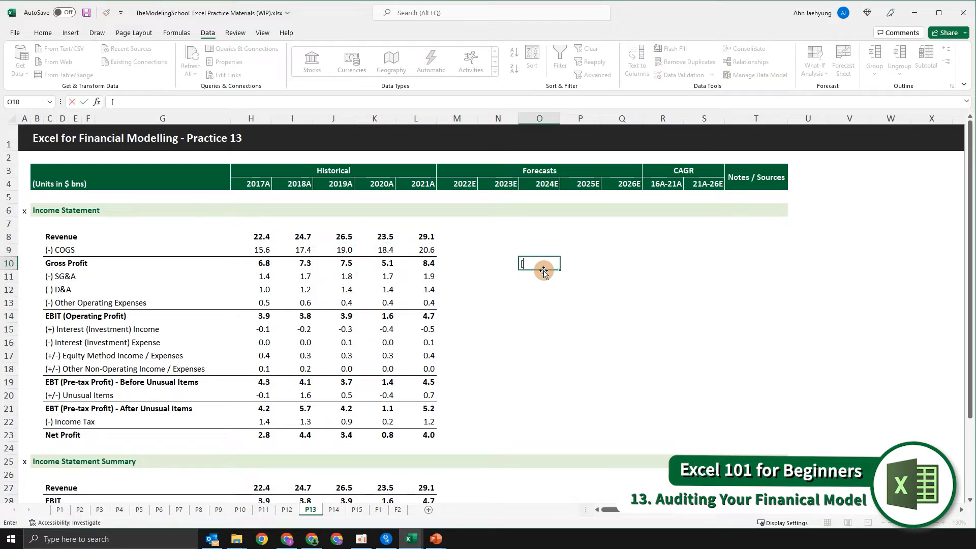
left_click(584, 275)
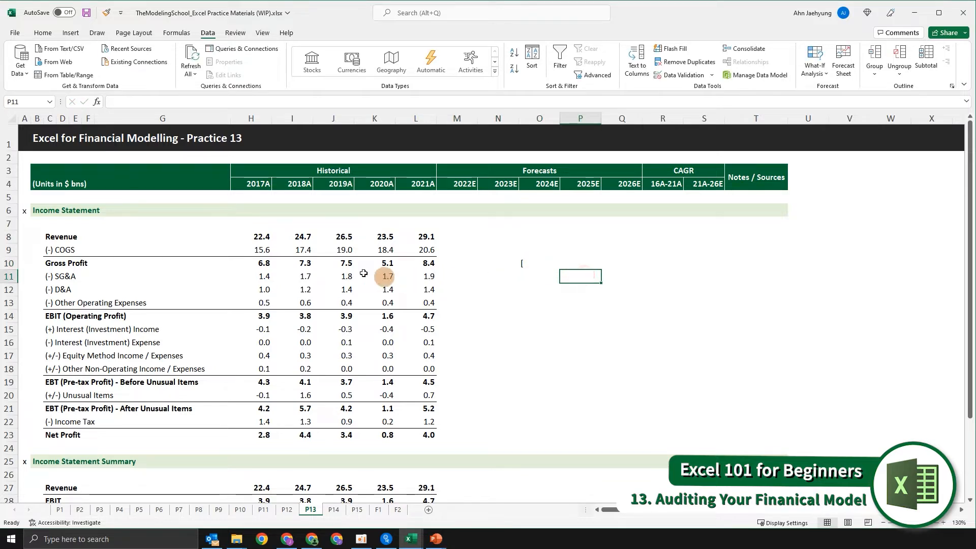
Jump from the 2019A Gross Profit cell J10 to its direct precedent cells
left_click(316, 264)
left_click(303, 306)
left_click(319, 289)
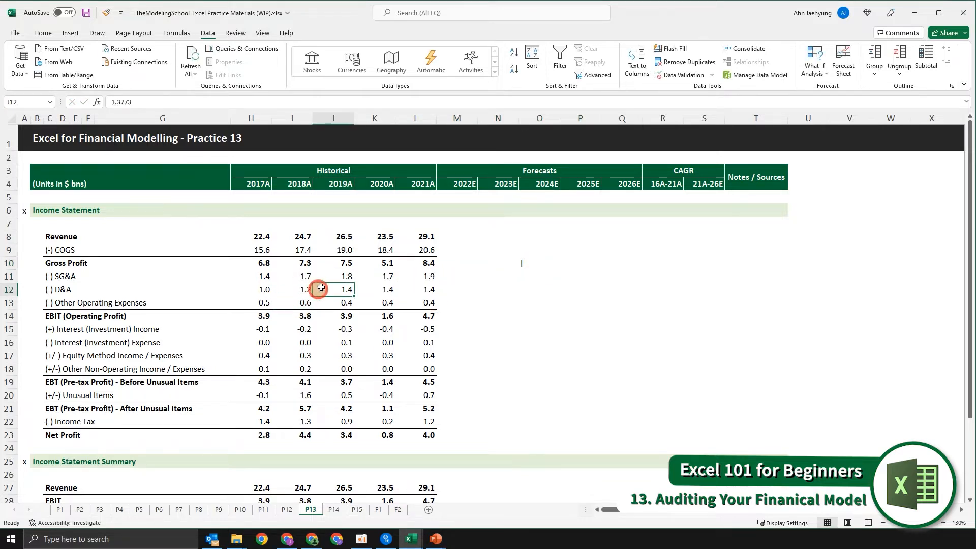
left_click(337, 268)
key("ctrl+bracketleft")
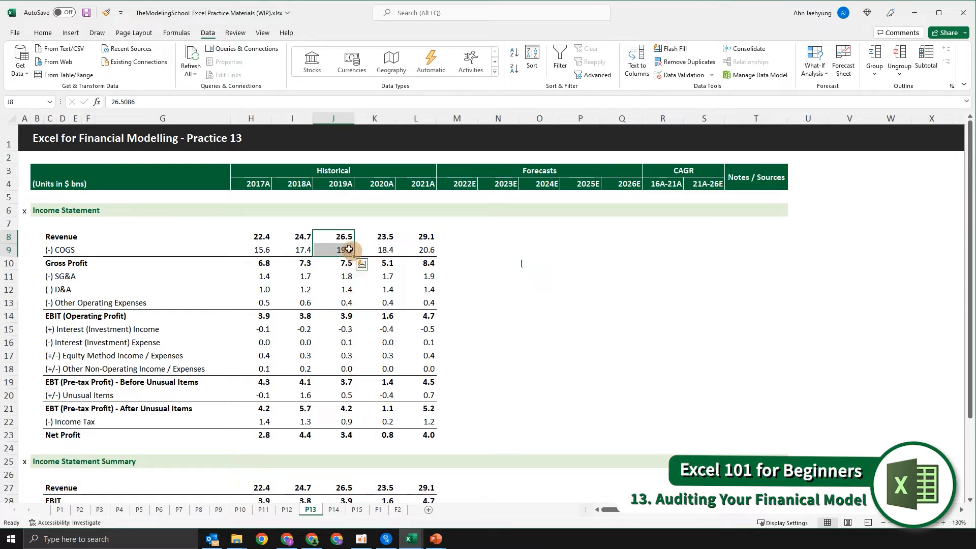
Inspect the 2019A Gross Profit formula in edit mode, cancel editing, and select its direct precedents again
left_click(343, 264)
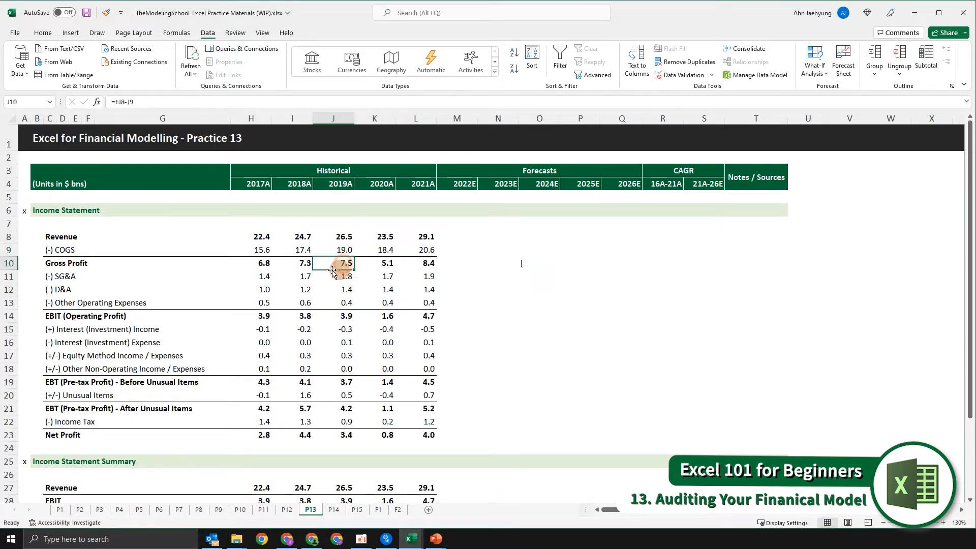
double_click(324, 265)
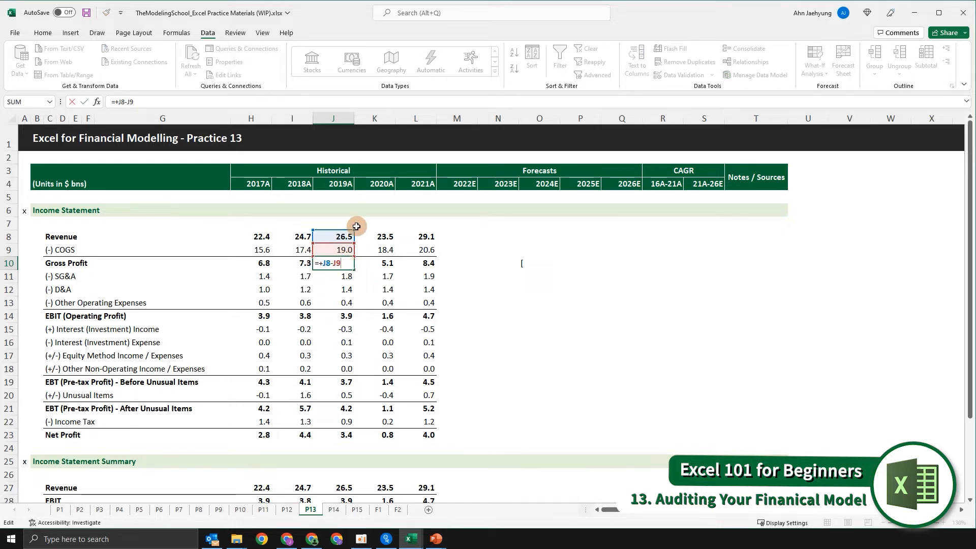
key("Escape")
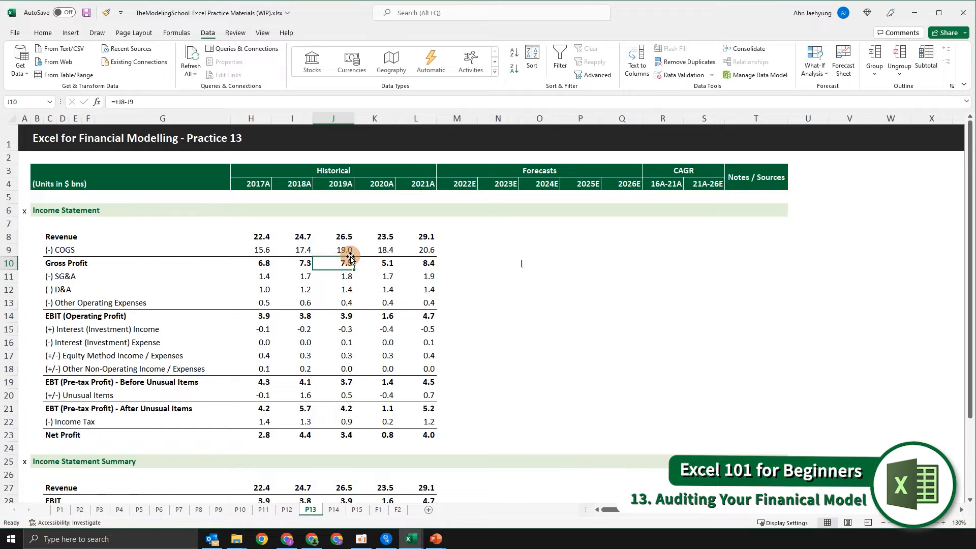
key("ctrl+bracketleft")
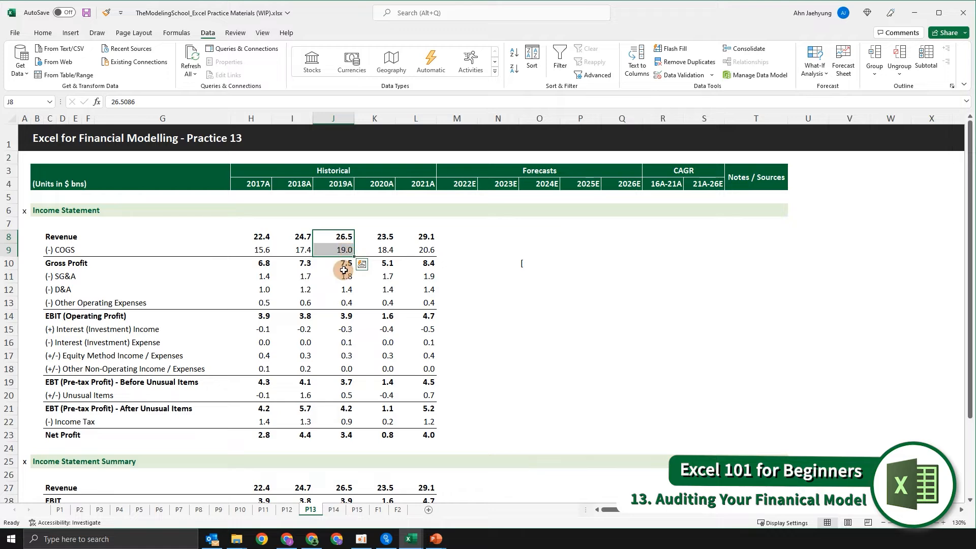
Inspect the 2019A Revenue formula in J27 of the Income Statement Summary and jump to its direct precedent cell
left_click(482, 382)
scroll(474, 373, "down", 3)
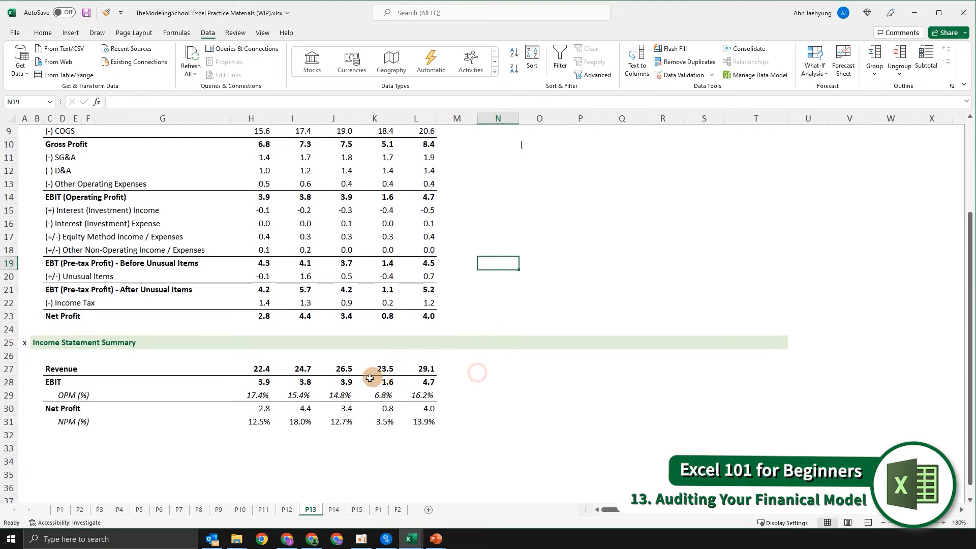
left_click(371, 381)
left_click(340, 371)
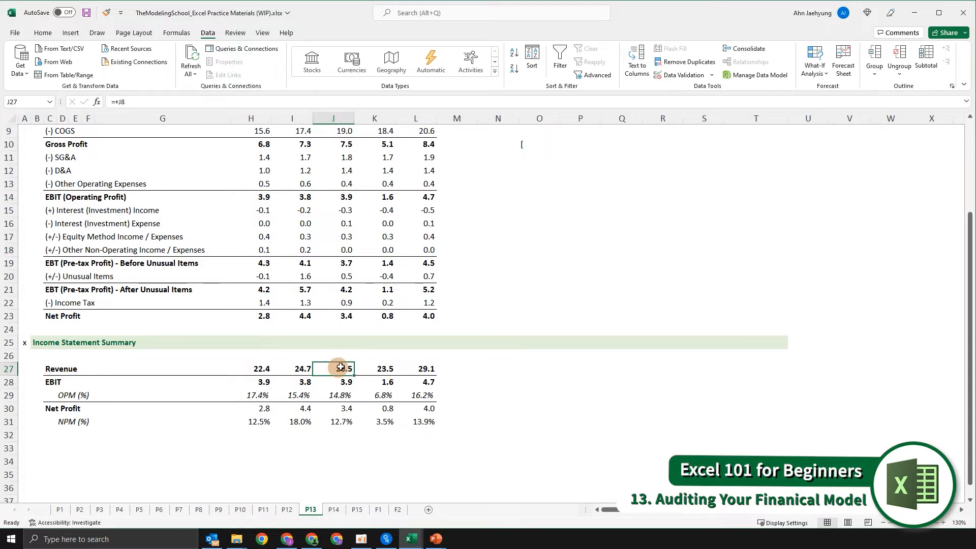
scroll(351, 360, "up", 2)
scroll(351, 360, "up", 1)
key("F2")
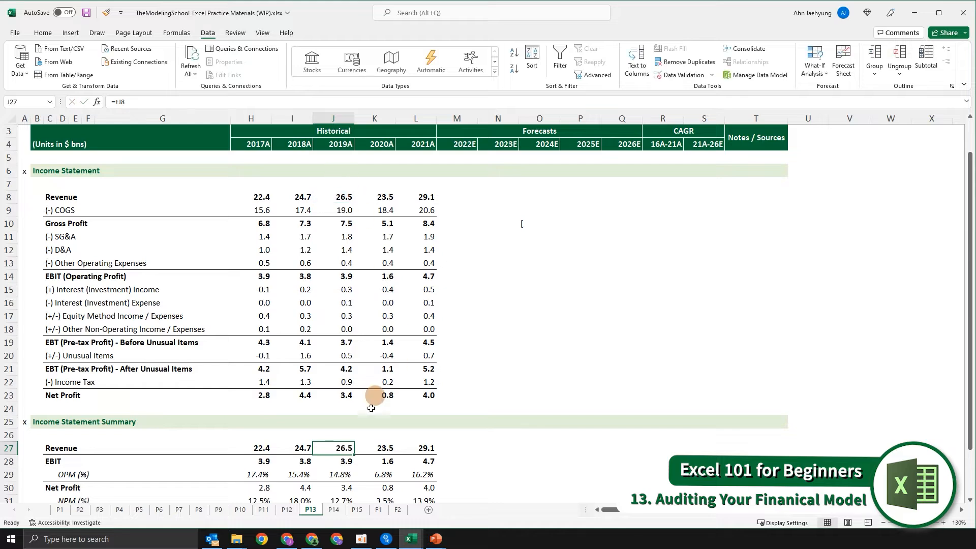
key("Escape")
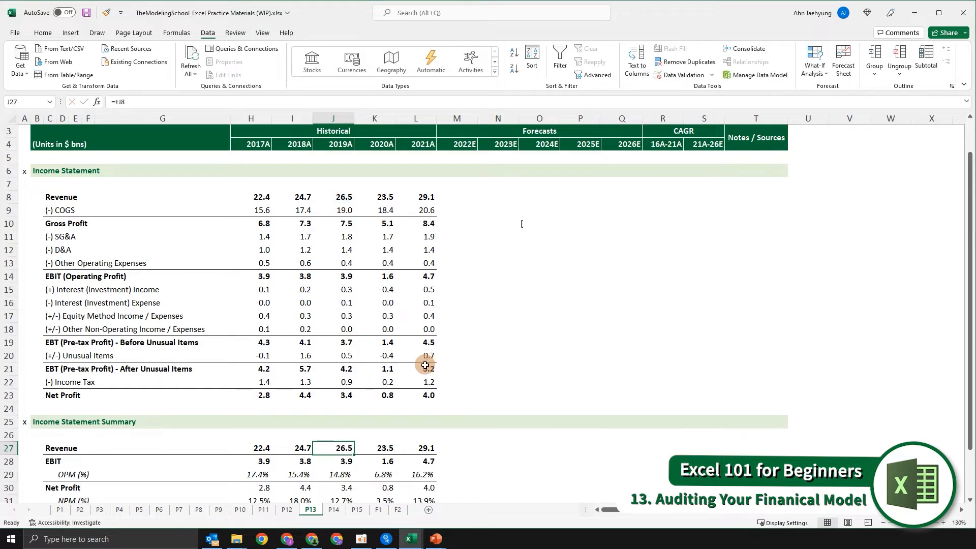
key("ctrl+bracketleft")
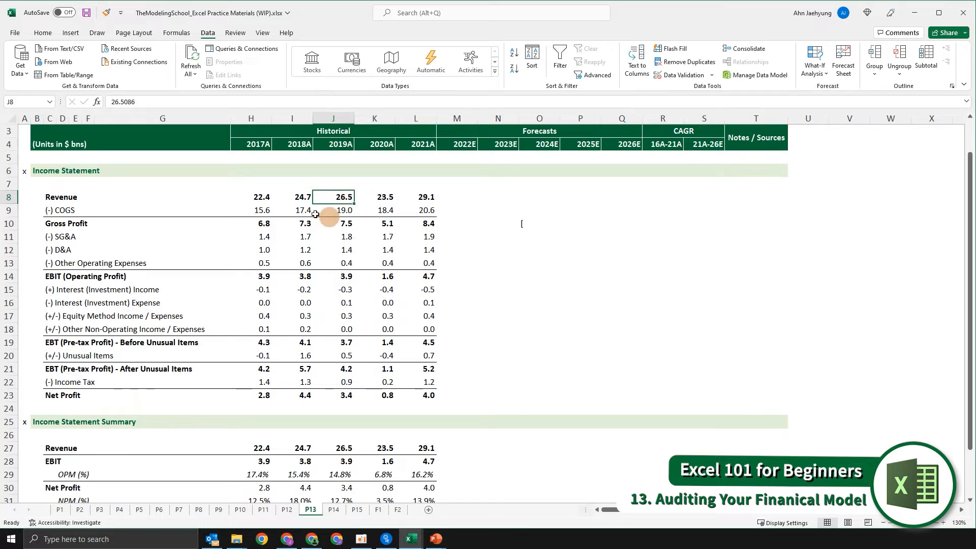
left_click(349, 442)
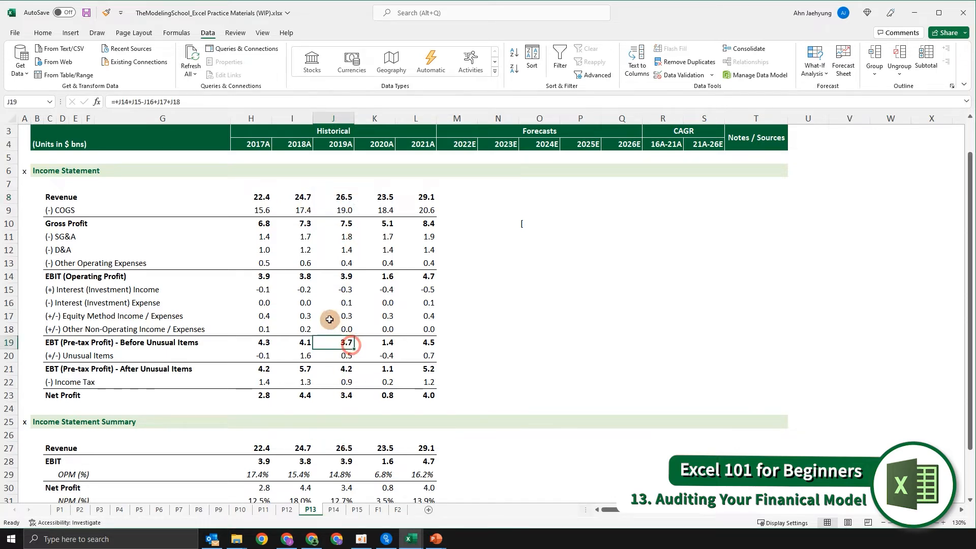
left_click(325, 303)
left_click(445, 303)
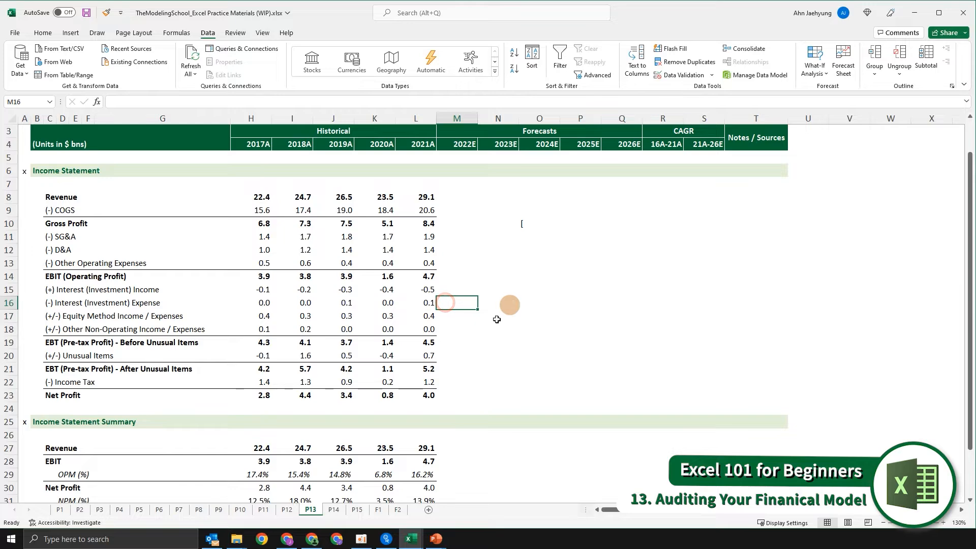
Link cell H33, beneath the Income Statement Summary, to the 2017A Revenue cell H8 on sheet P12
scroll(401, 404, "down", 3)
left_click(309, 411)
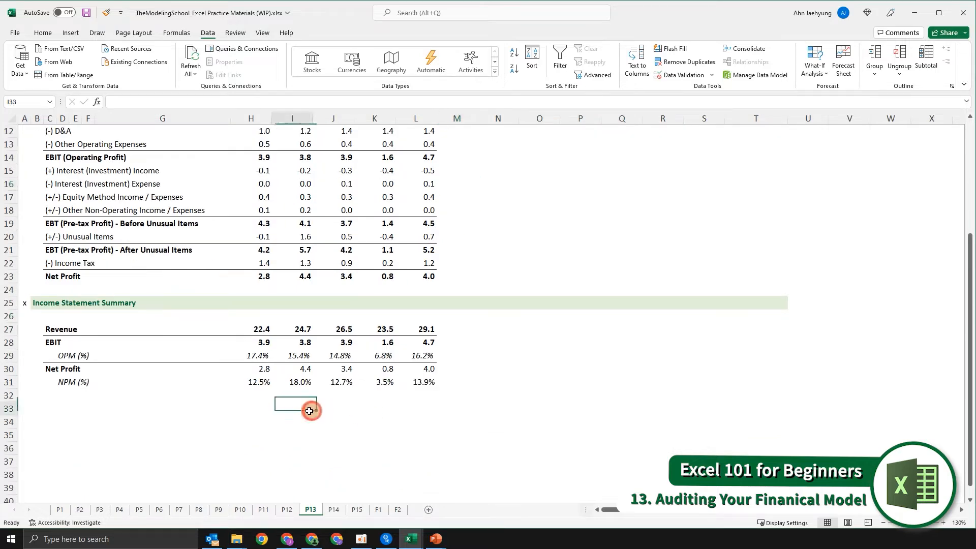
left_click(270, 406)
type("=")
key("ctrl+Page_Up")
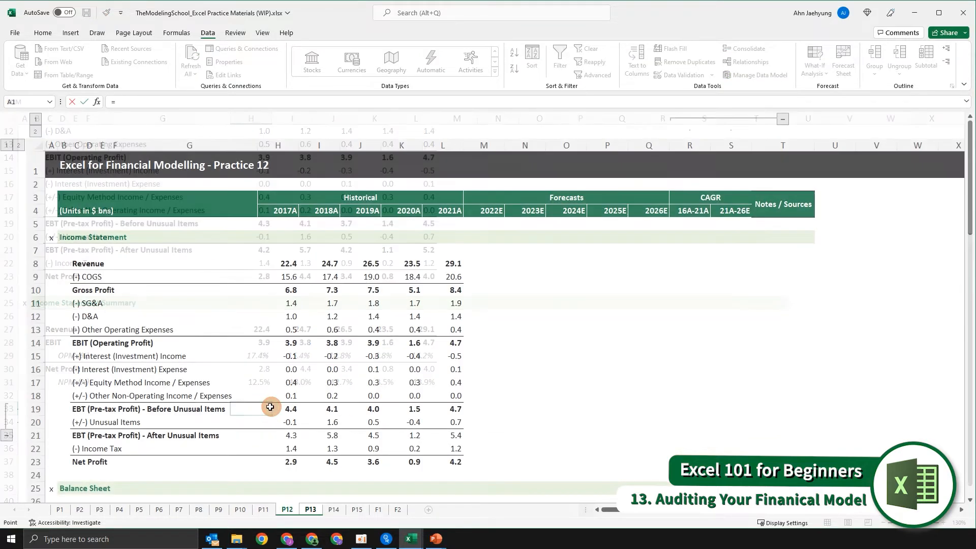
left_click(277, 265)
key("Return")
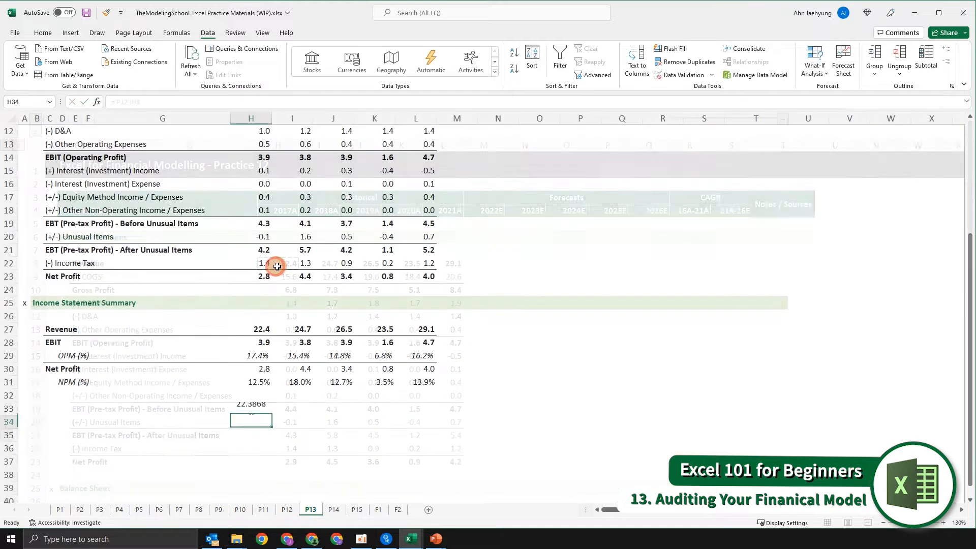
Jump from H33 to its precedent cell on sheet P12 and return through Go To, doing the round trip twice
left_click(251, 413)
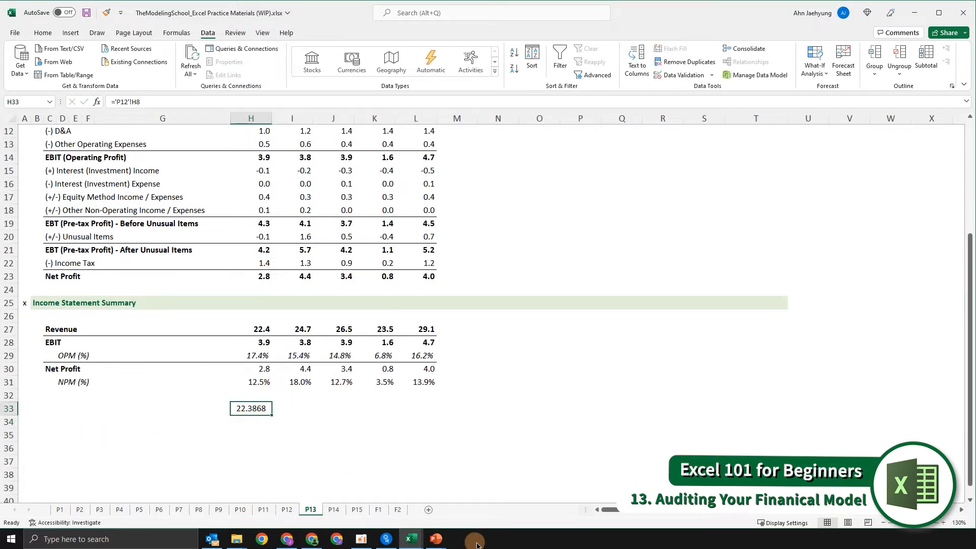
left_click(500, 540)
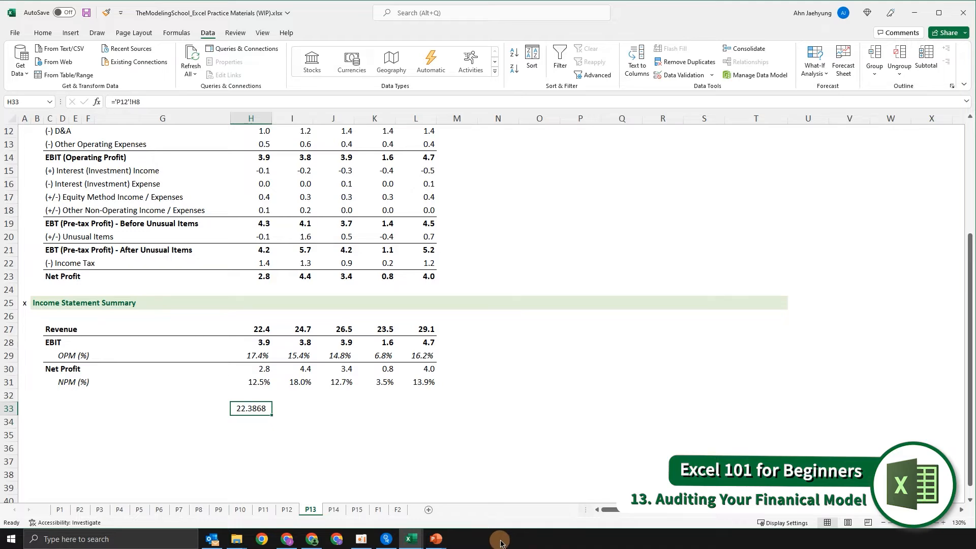
key("ctrl+bracketleft")
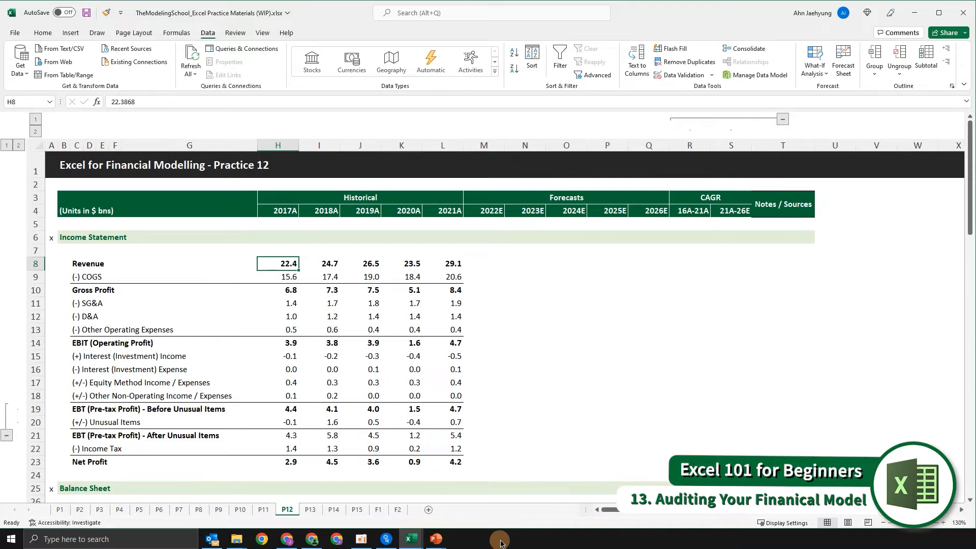
key("F5")
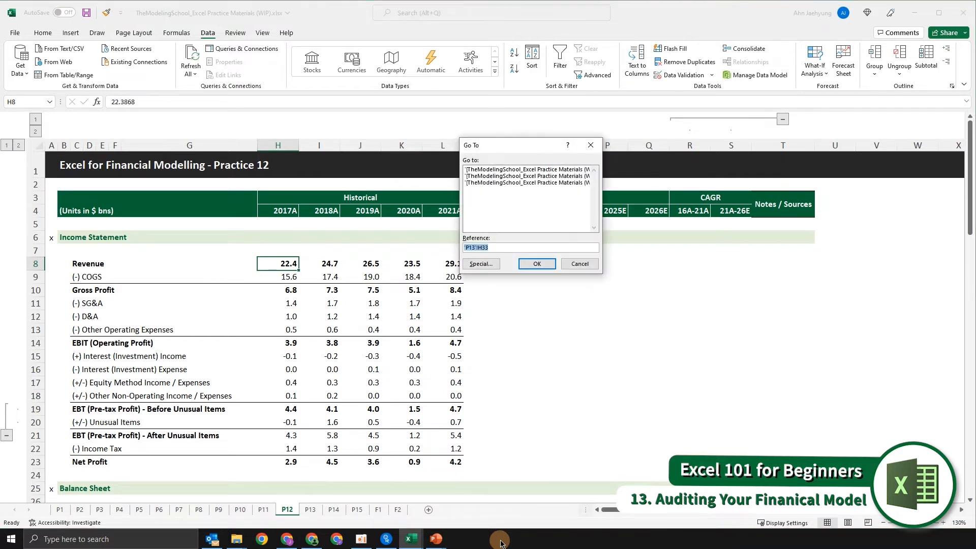
key("Return")
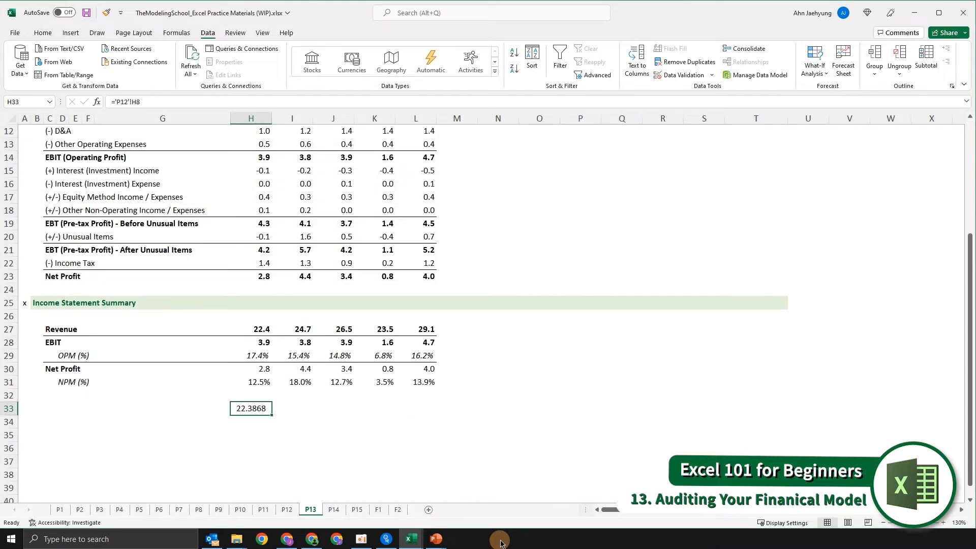
key("ctrl+bracketleft")
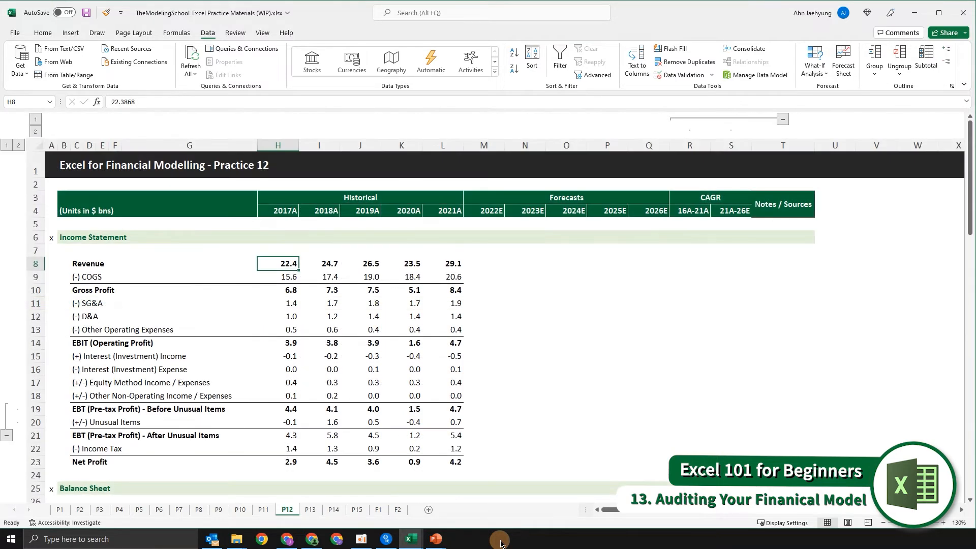
key("F5")
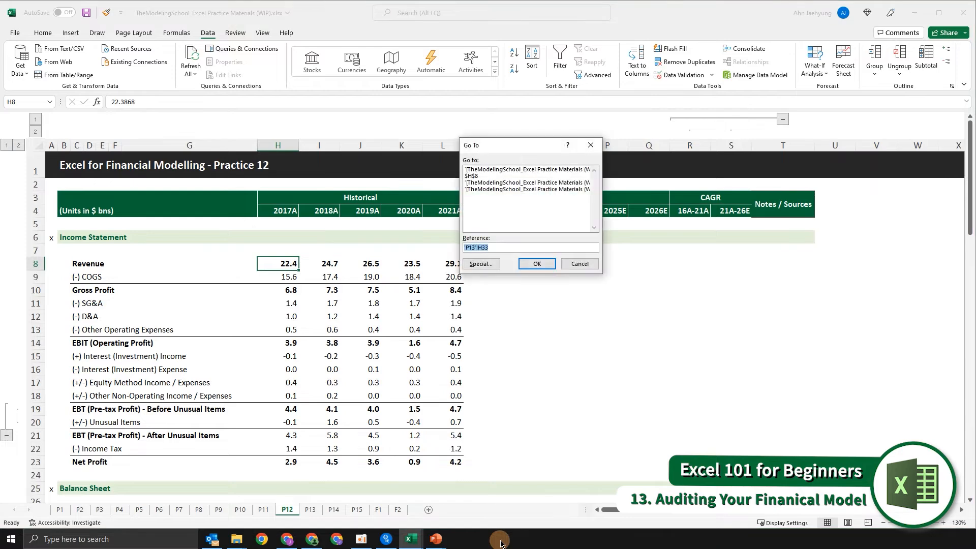
key("Return")
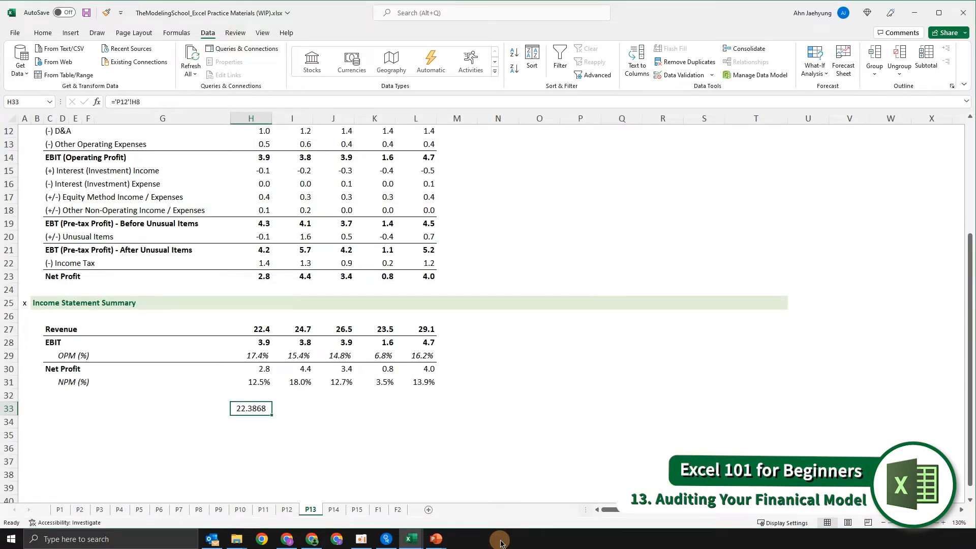
Clear the cross-sheet link from cell H33 on sheet P13
key("Delete")
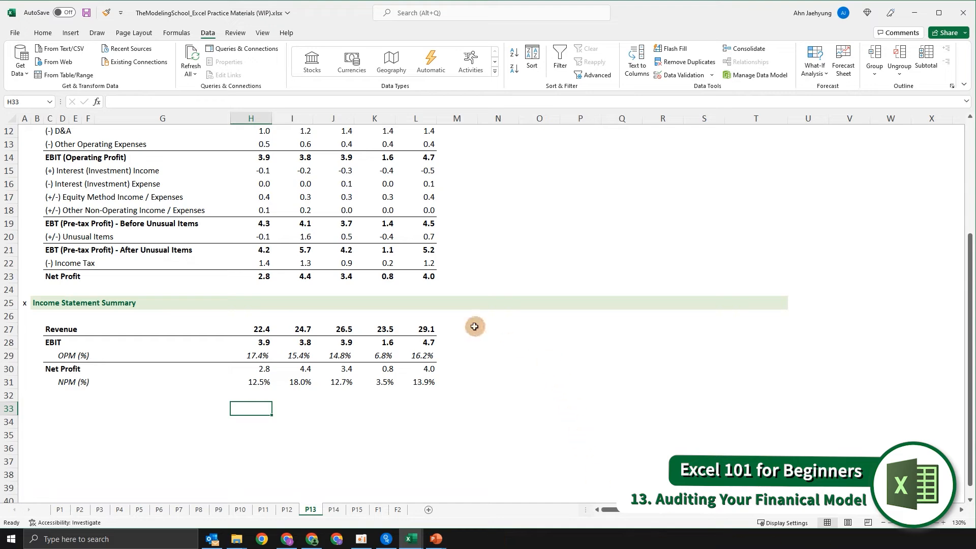
Trace the precedents of the 2020A Revenue cell K27 in the Income Statement Summary
scroll(458, 276, "up", 4)
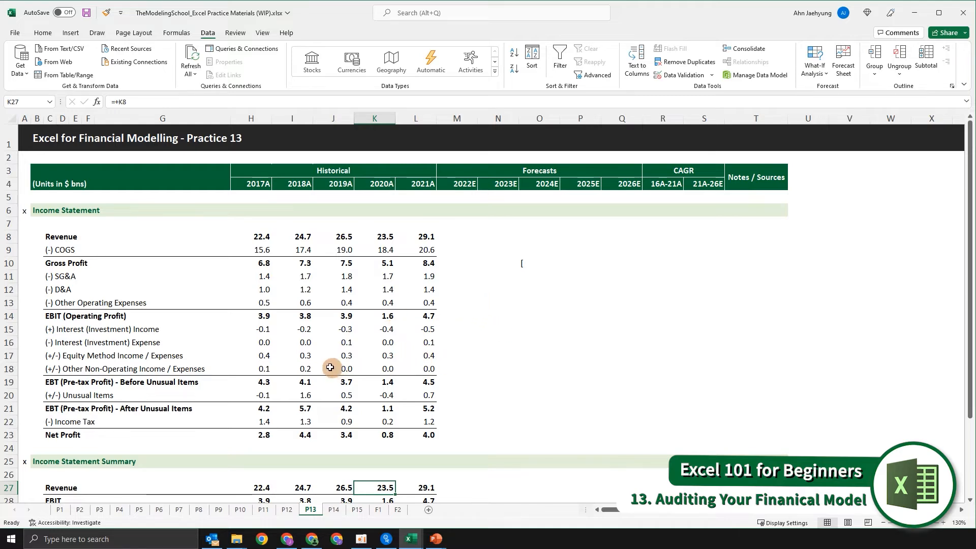
scroll(348, 371, "down", 2)
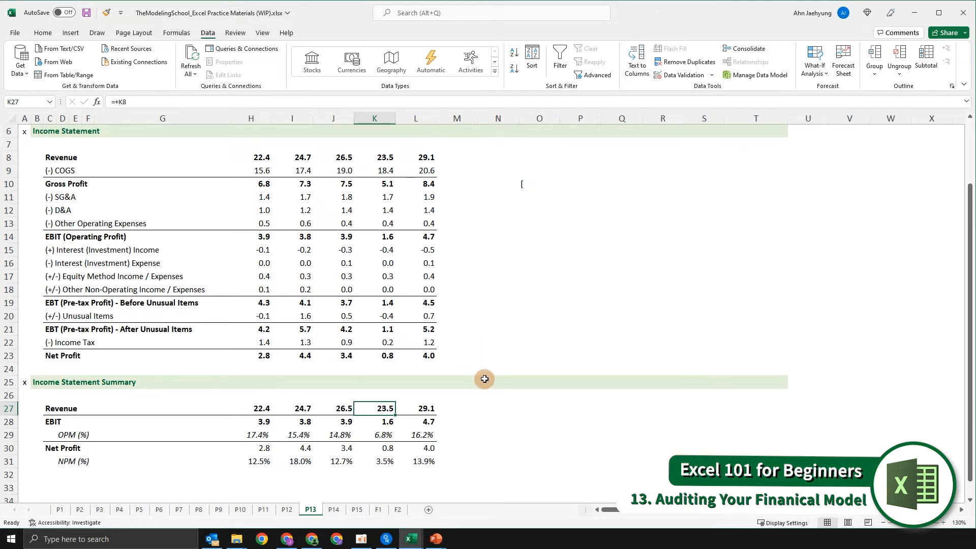
scroll(490, 382, "up", 1)
scroll(524, 387, "up", 1)
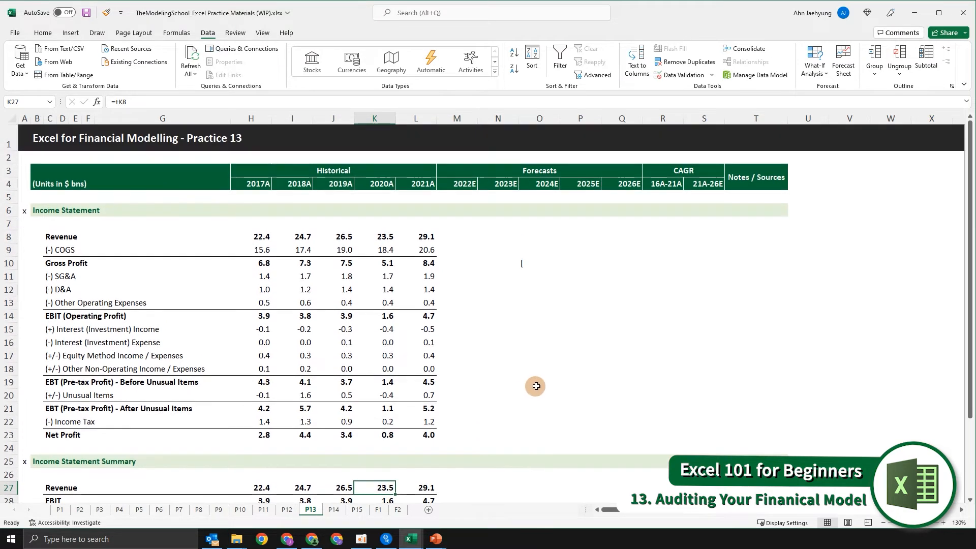
key("alt+m")
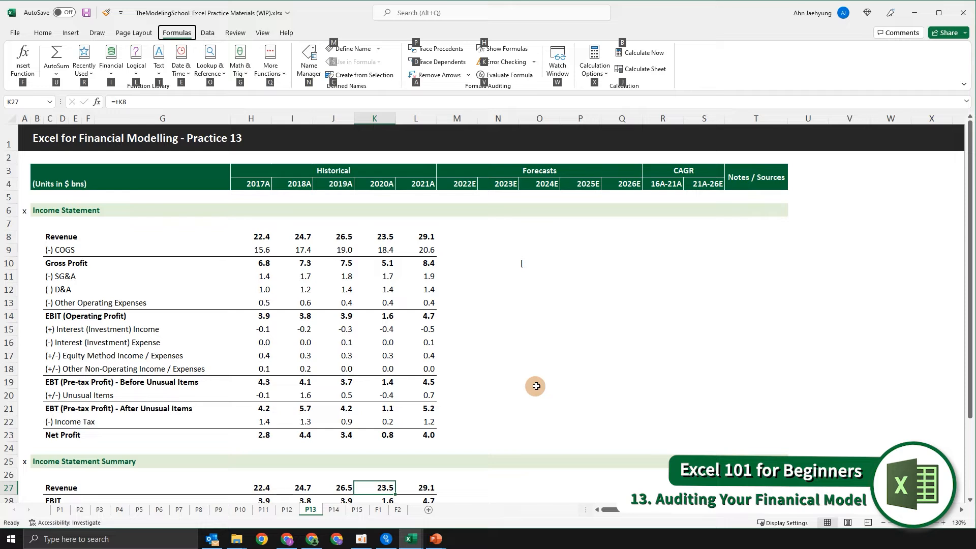
key("p")
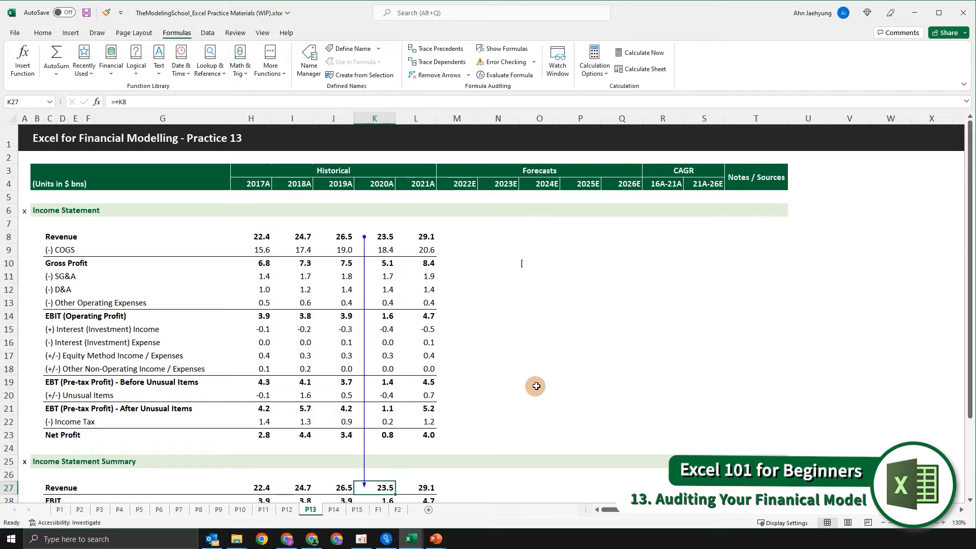
Examine where the precedent arrow starts and ends by checking cells K8 and K27 in the 2020A column
scroll(396, 356, "down", 1)
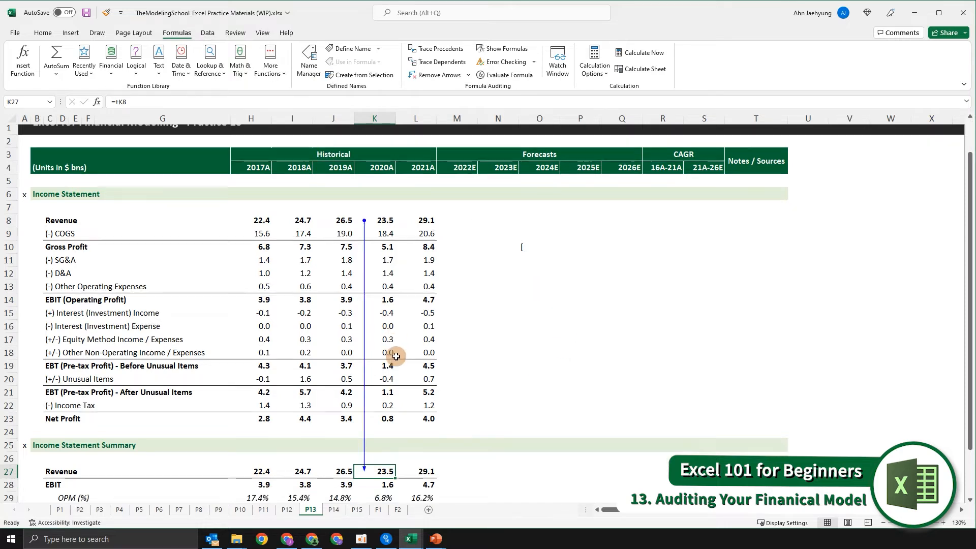
scroll(395, 356, "down", 1)
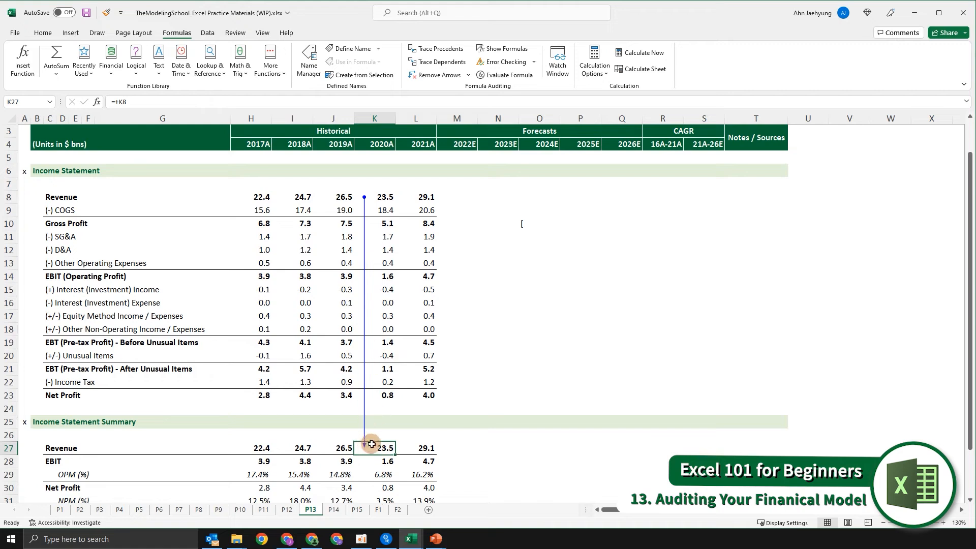
left_click(378, 197)
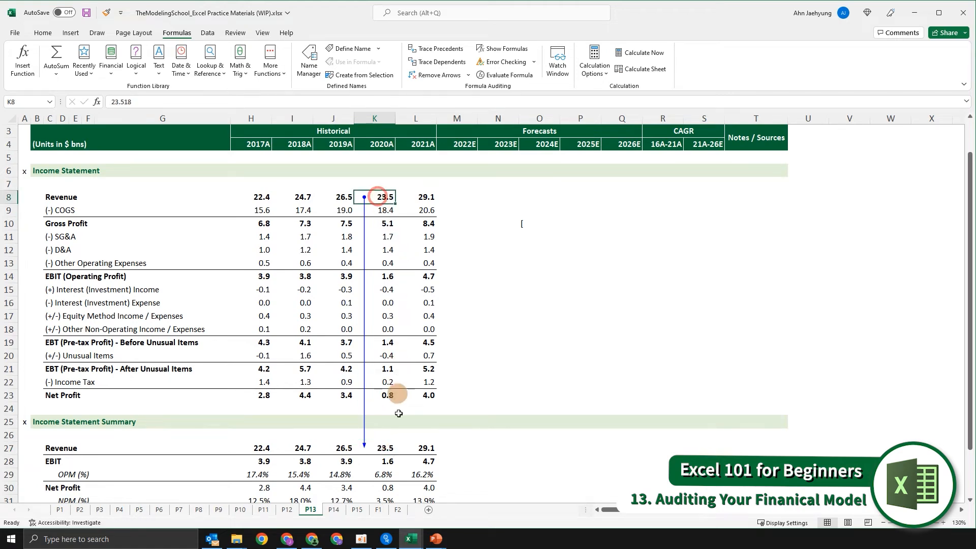
left_click(374, 197)
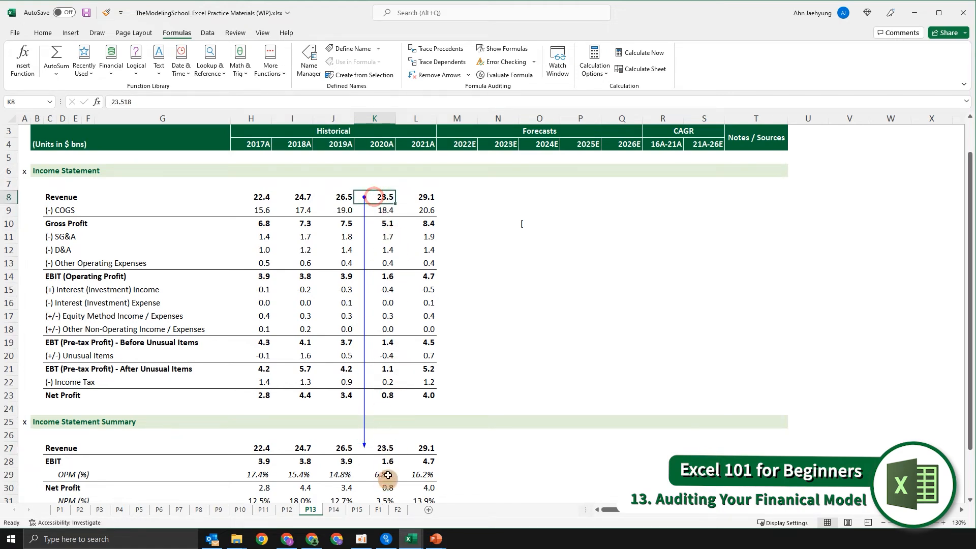
left_click(386, 448)
left_click_drag(386, 197, 389, 448)
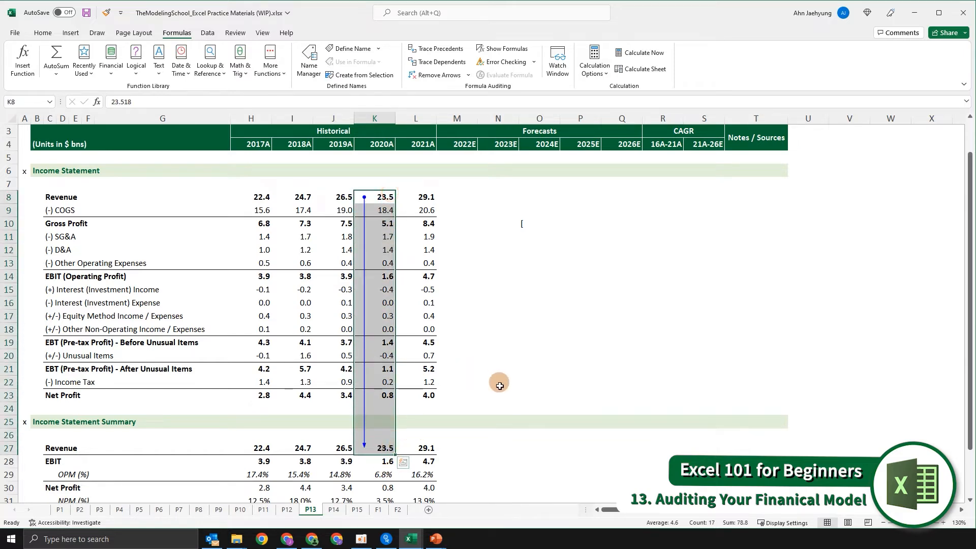
left_click(447, 394)
left_click(392, 419)
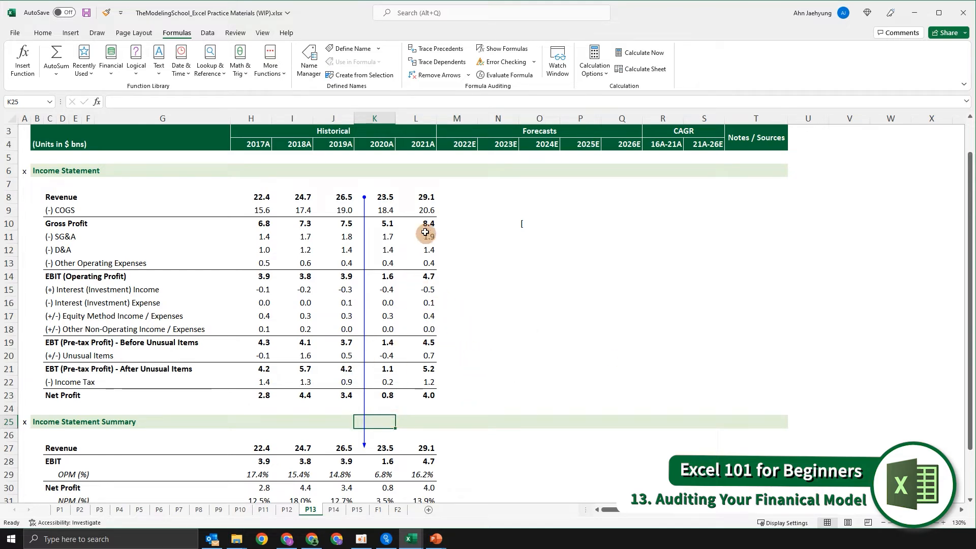
left_click(388, 449)
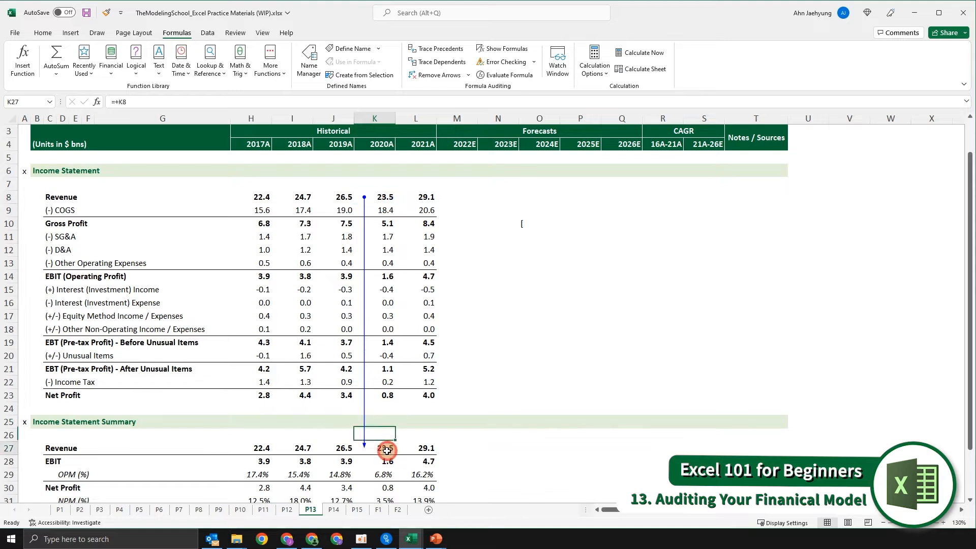
left_click(388, 197)
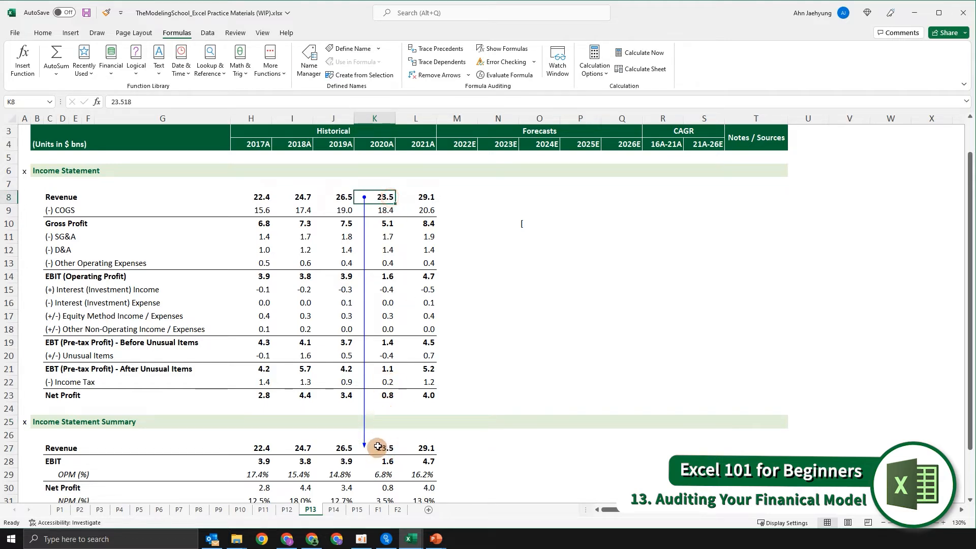
Trace the precedents of the 2021A EBIT cell L28 in the Income Statement Summary and move the selection to H26
scroll(378, 404, "down", 2)
left_click(392, 411)
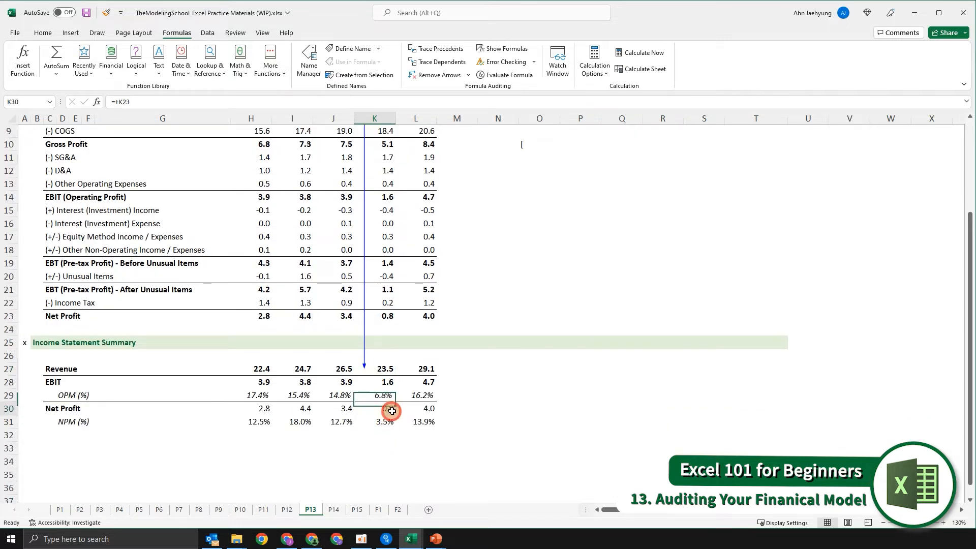
left_click(424, 409)
left_click(428, 382)
key("alt")
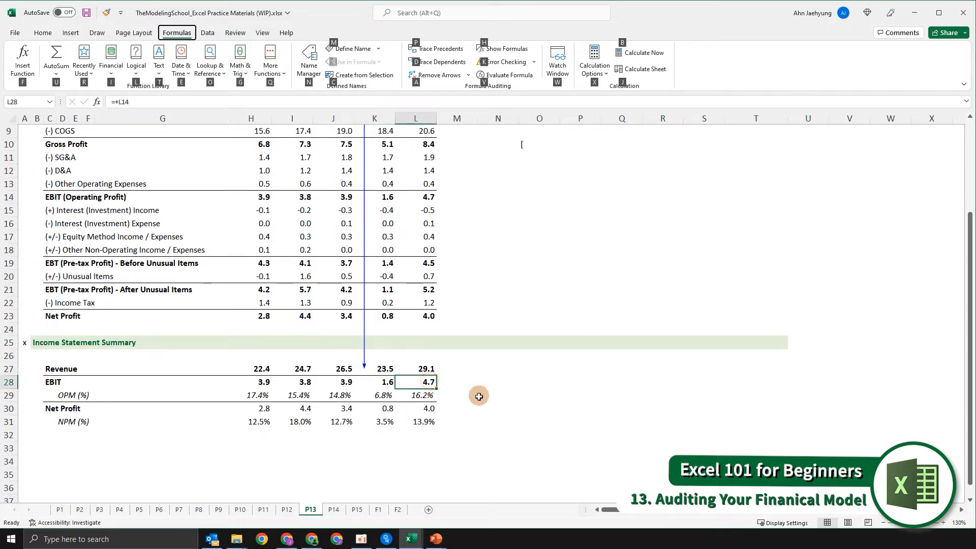
key("p")
key("Left")
key("Left")
key("Left")
key("Left")
key("Up")
key("Up")
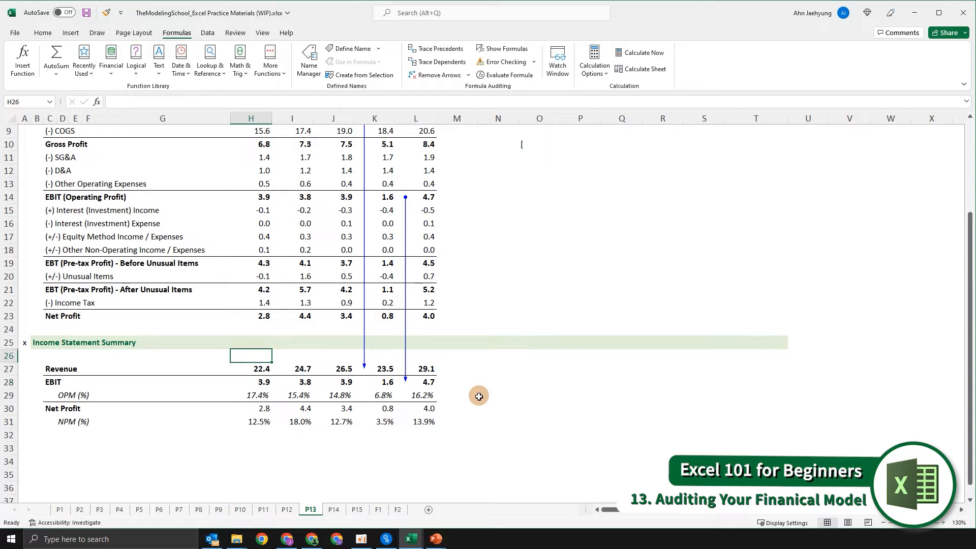
Trace both the precedents and the dependents of the 2018A Gross Profit cell I10 in the Income Statement
scroll(479, 396, "up", 2)
left_click(290, 222)
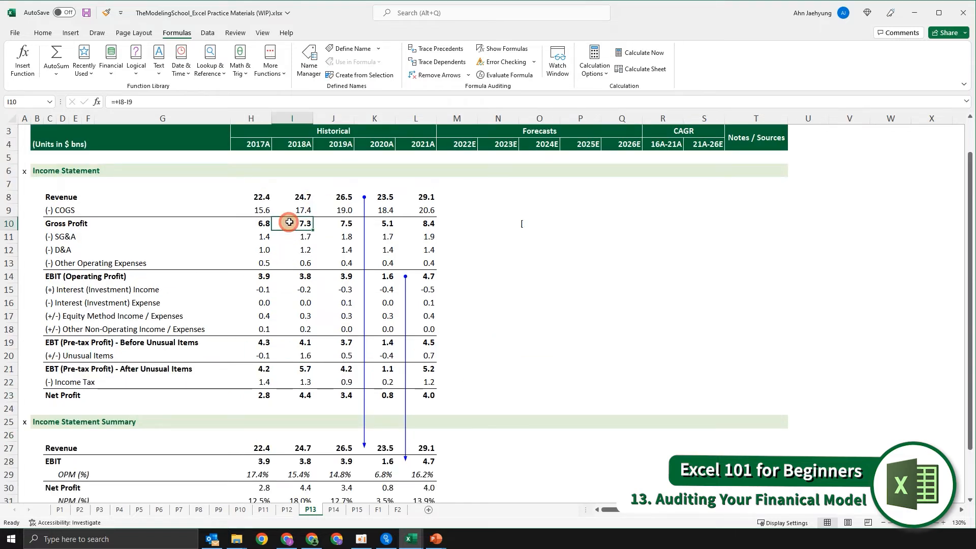
key("alt+m")
key("p")
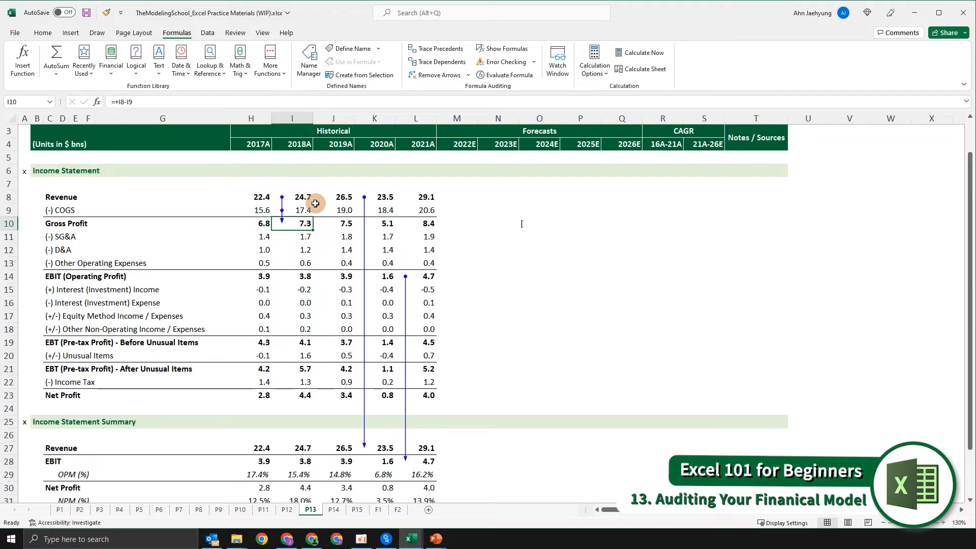
left_click(311, 212)
left_click(307, 229)
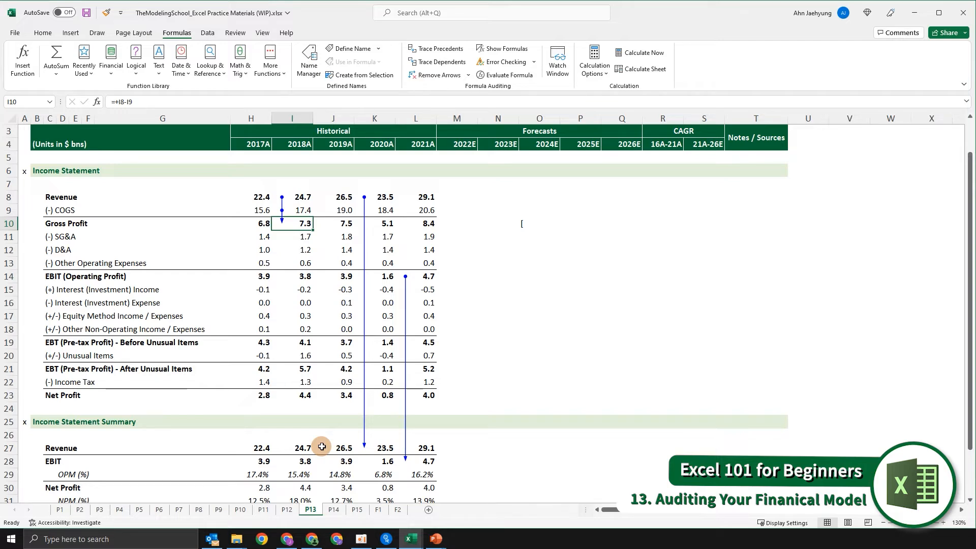
key("alt+m")
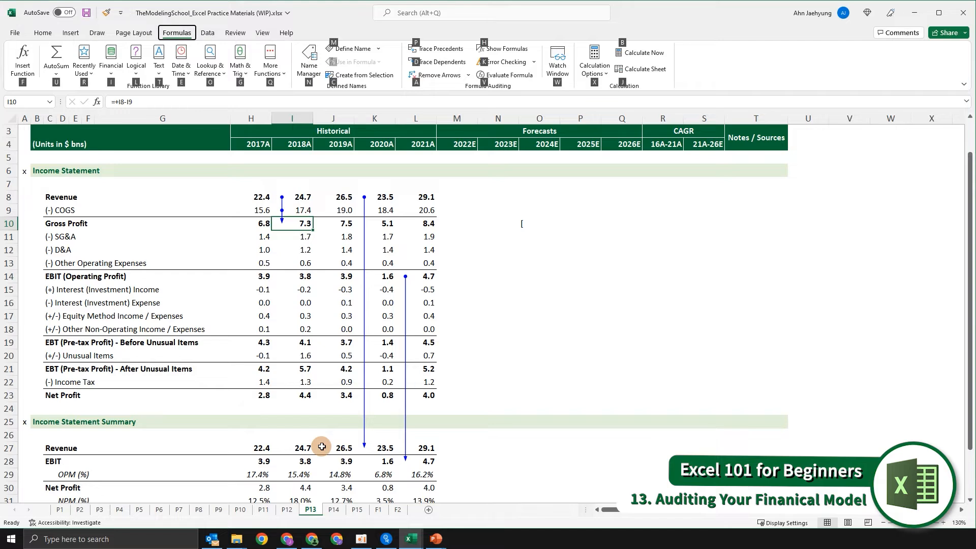
key("d")
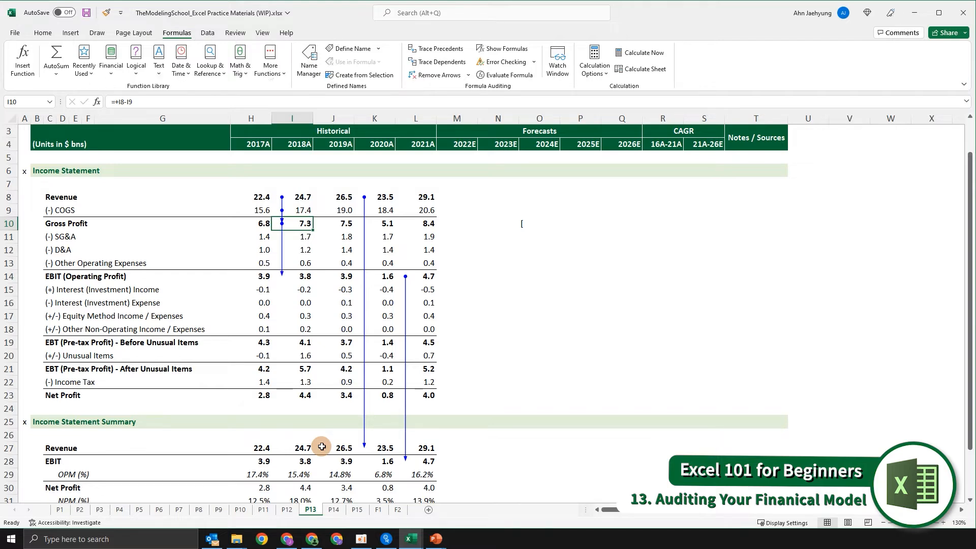
Examine the 2018A Gross Profit formula in I10 together with its precedent cells, Revenue I8 and COGS I9
key("Up")
key("Up")
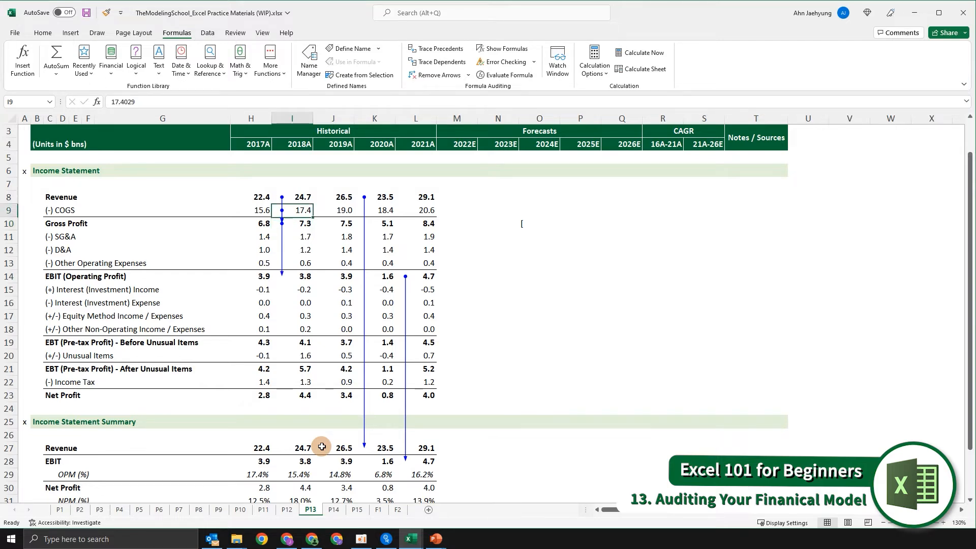
key("Down")
key("Down")
key("Up")
key("Up")
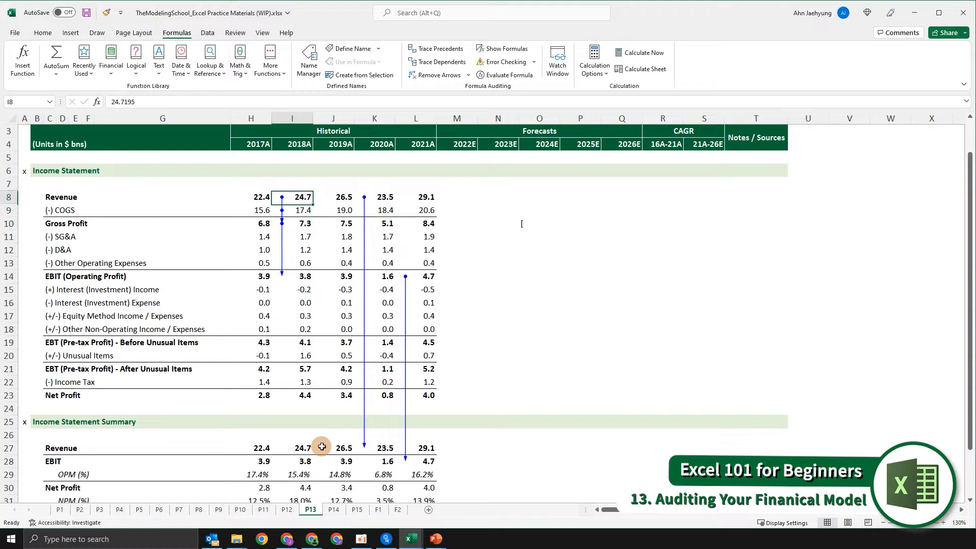
key("Down")
key("Down")
key("F2")
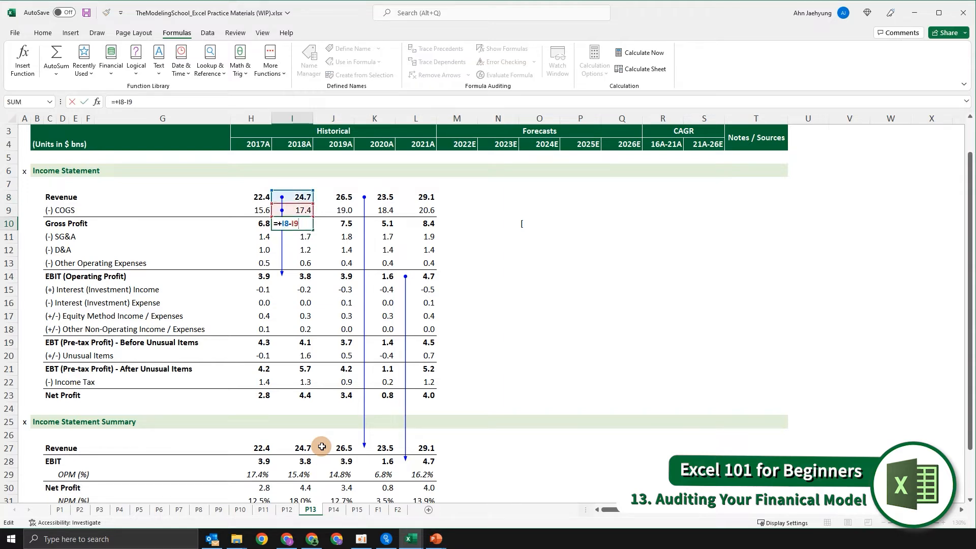
key("Escape")
Inspect the cell references used by the 2018A EBIT formula in I14, leaving the formula as it is
key("Down")
key("Down")
key("Down")
key("Down")
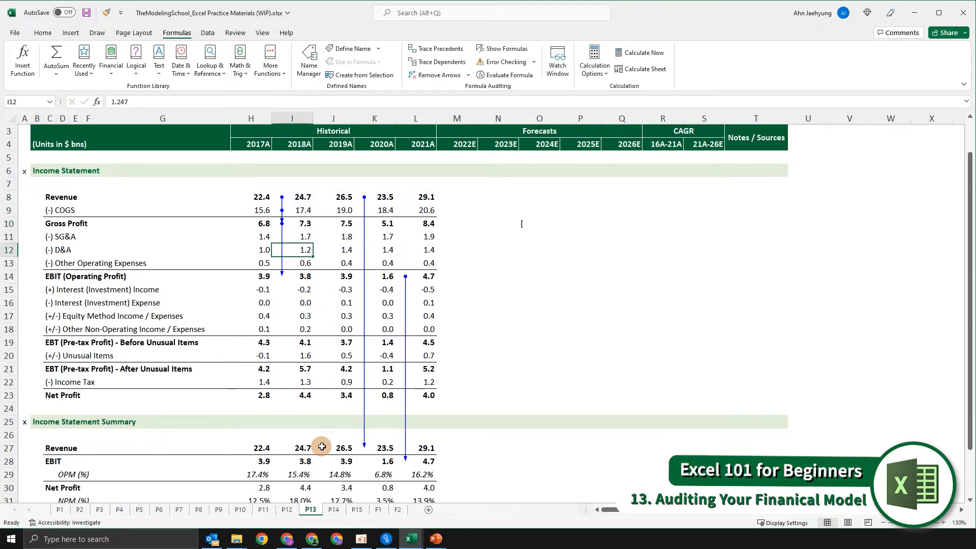
key("F2")
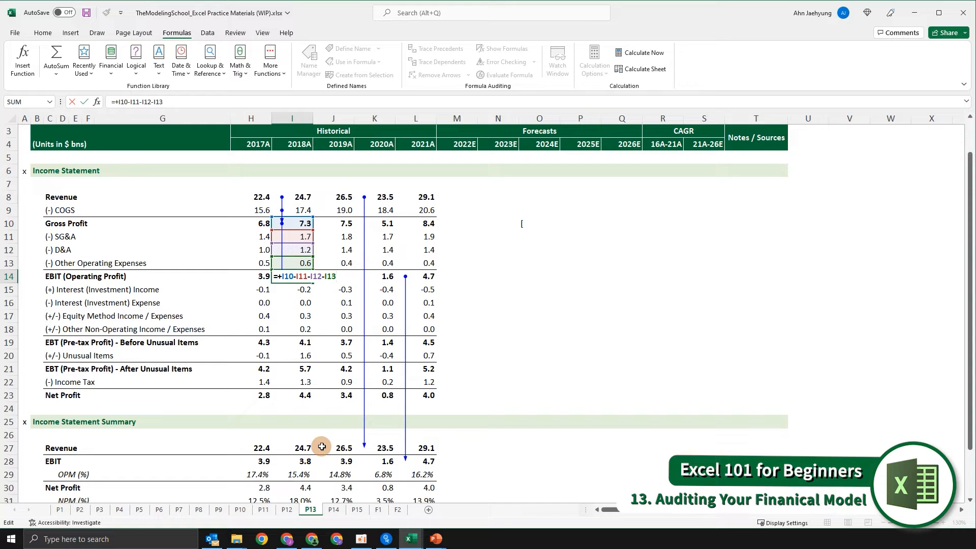
key("Escape")
key("F2")
key("Escape")
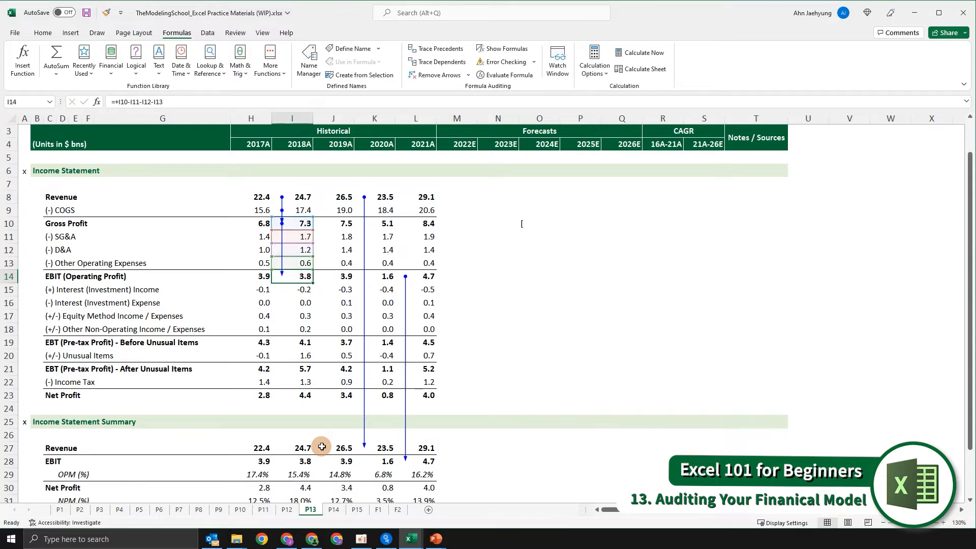
Check the cells feeding 2018A EBIT, from Gross Profit I10 to Other Operating Expenses I13, and go back to I10
key("Up")
key("Up")
key("Up")
key("Up")
key("Down")
key("Down")
key("Down")
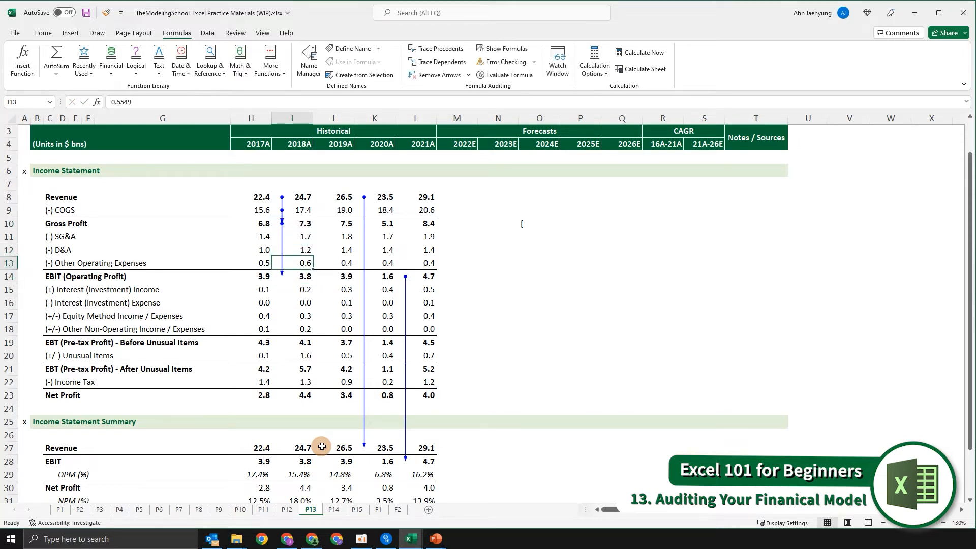
key("Up")
key("Up")
key("Up")
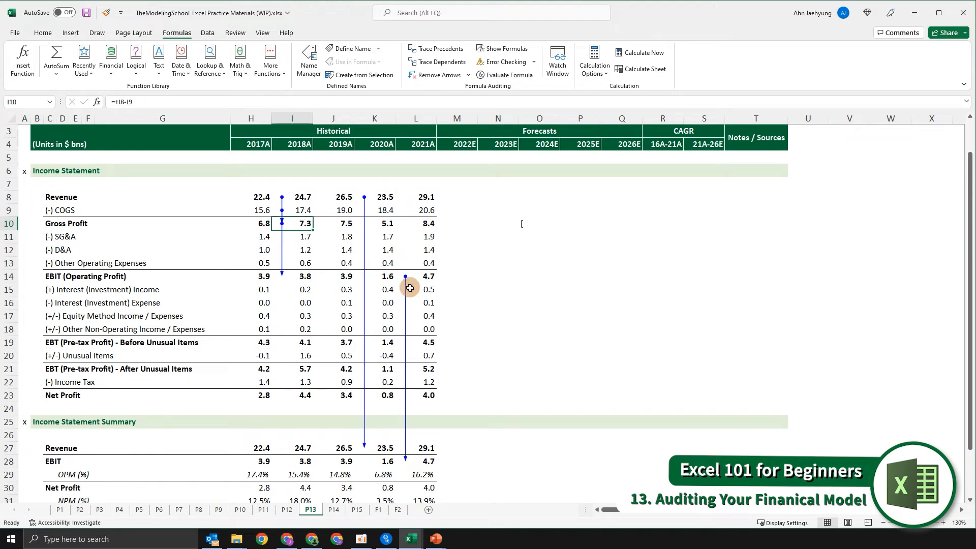
Remove all the tracing arrows from sheet P13
key("alt")
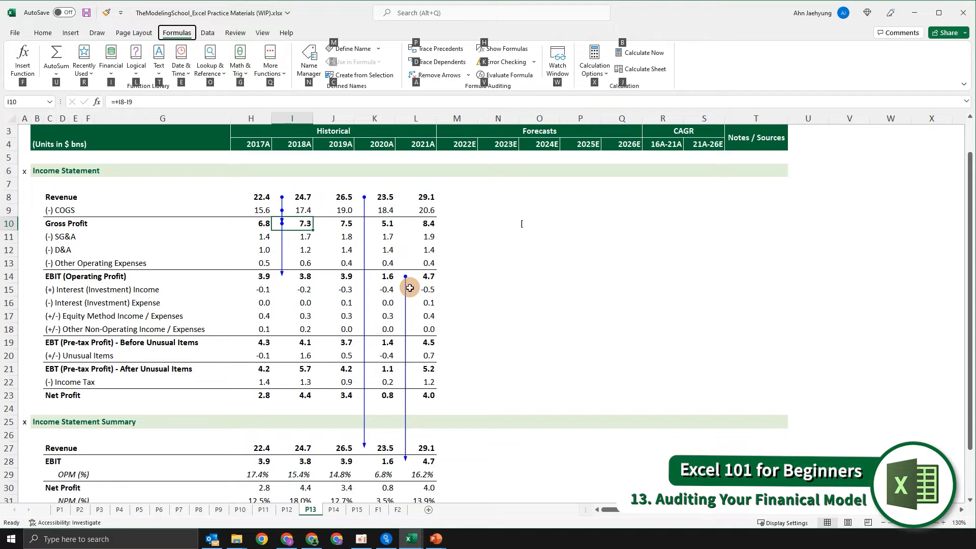
key("a")
key("a")
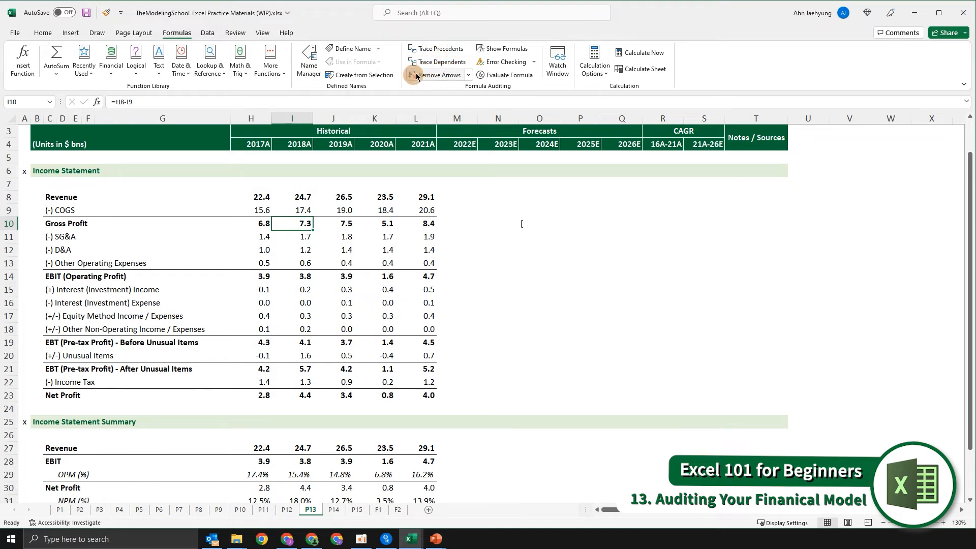
Try to trace the precedents of the 2020A Other Operating Expenses cell K13
left_click(375, 264)
key("alt+m")
key("p")
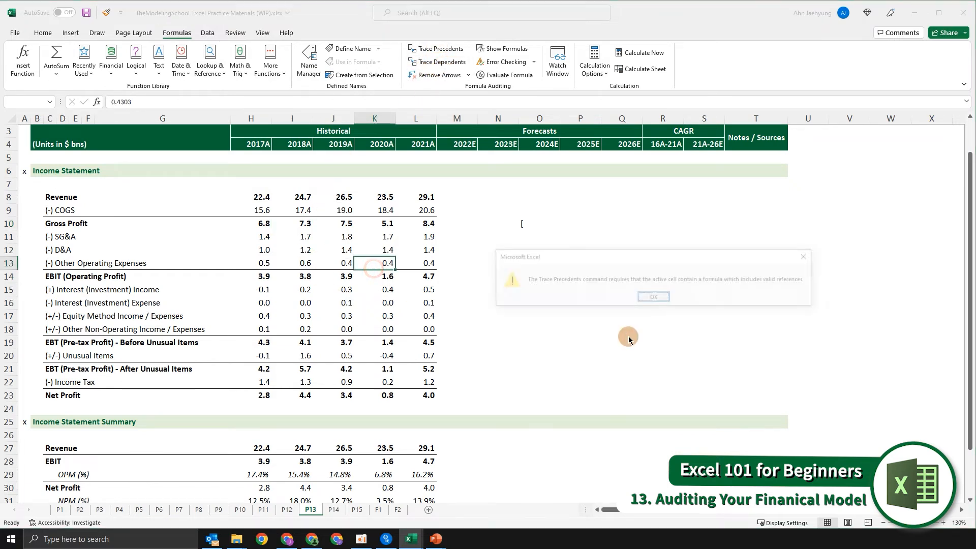
key("Return")
Trace the precedents and dependents of the 2020A EBIT (Operating Profit) cell K14
key("Down")
key("alt+m")
key("p")
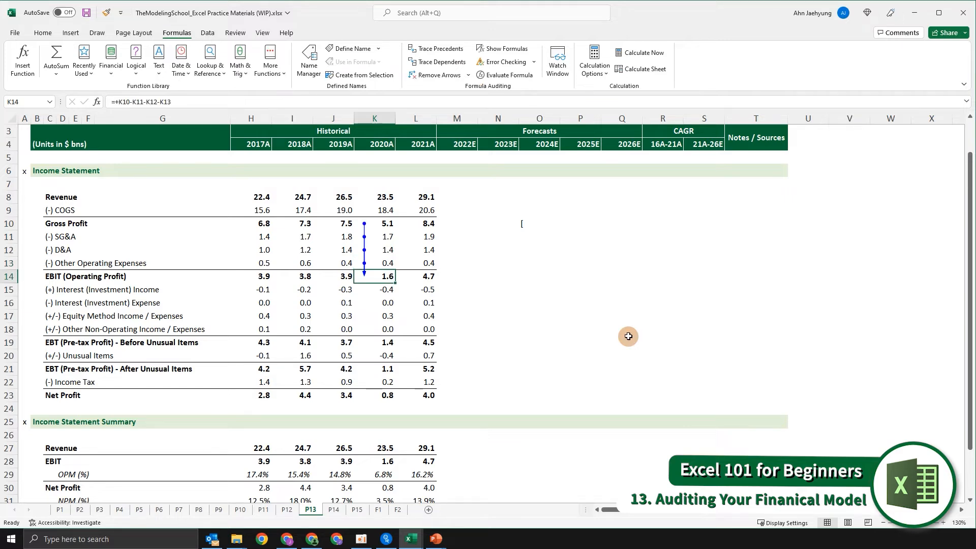
key("alt+m")
key("d")
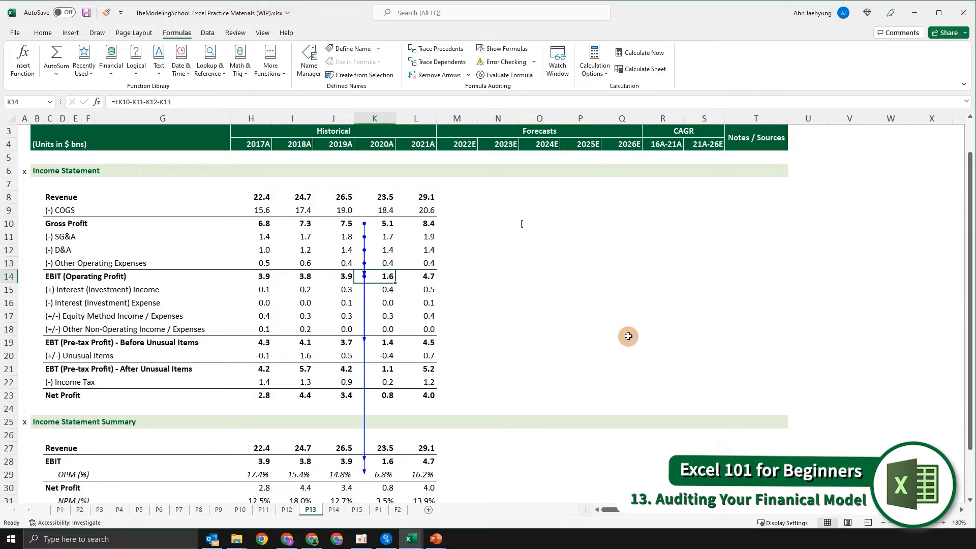
Clear the precedent and dependent arrows drawn for the 2020A EBIT cell K14
key("alt+m")
key("a")
key("a")
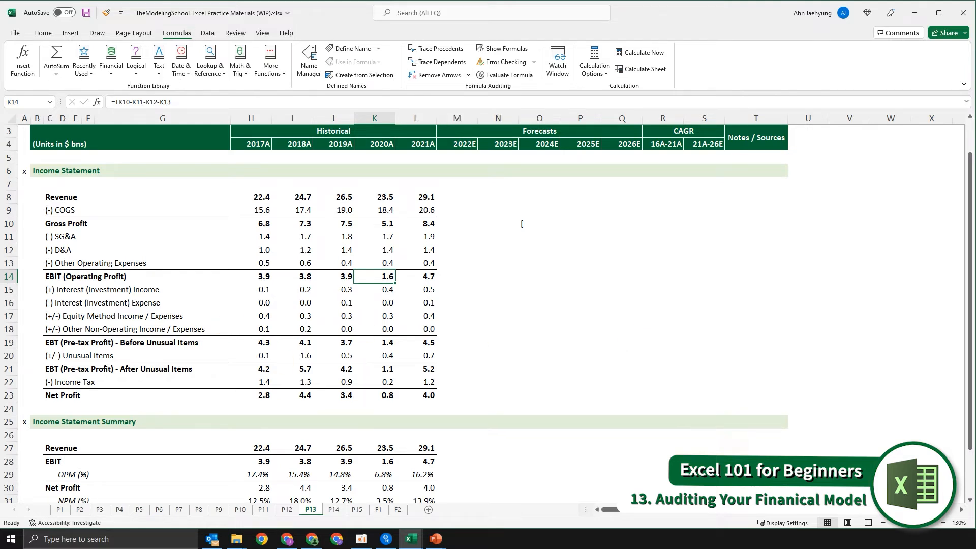
left_click(546, 249)
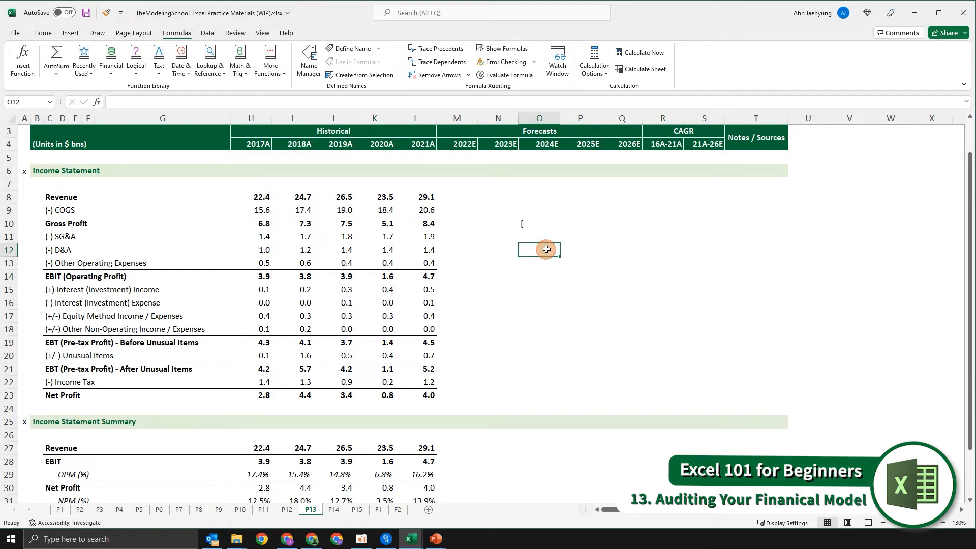
key("Up")
key("Up")
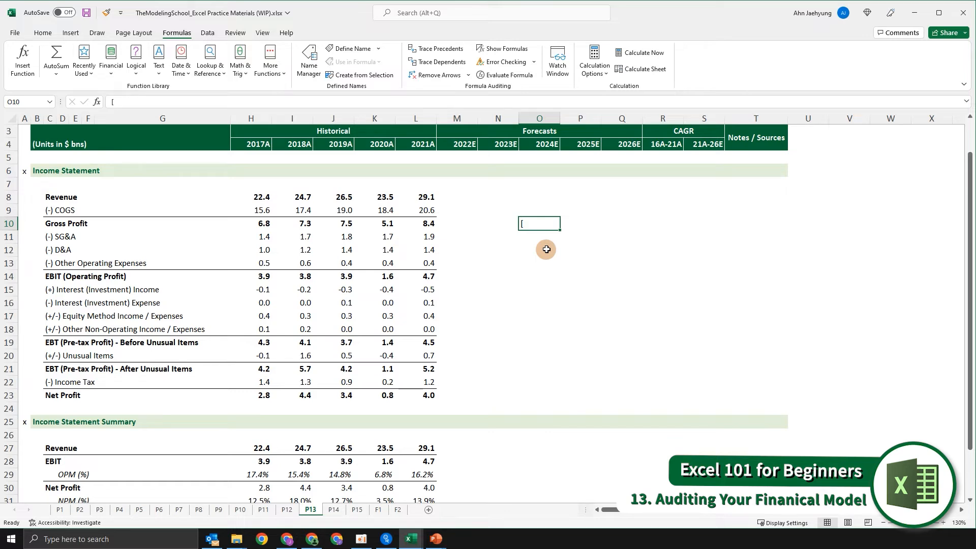
key("Left")
key("Left")
key("Left")
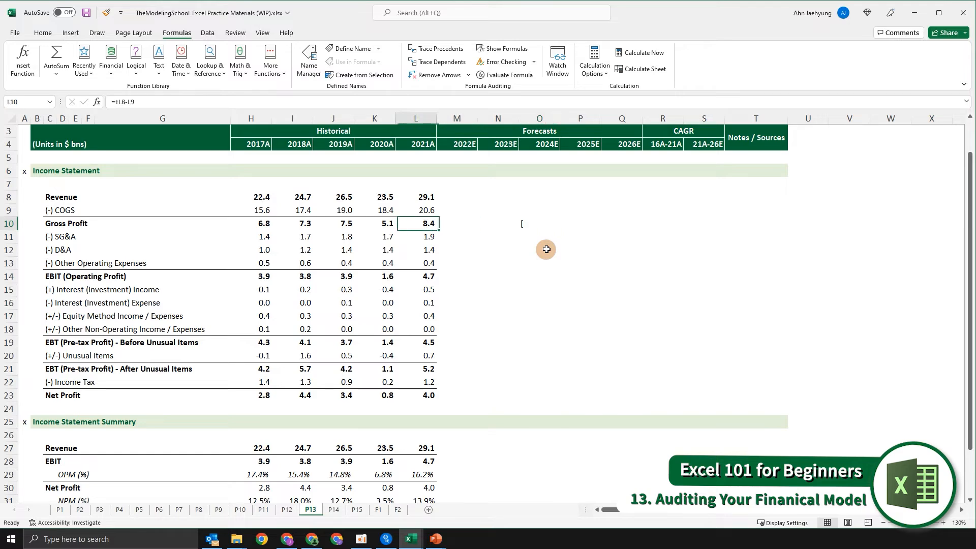
Link cell H33 on sheet P13 to the 2017A Revenue cell H8 on sheet P12
scroll(546, 249, "down", 6)
left_click(239, 285)
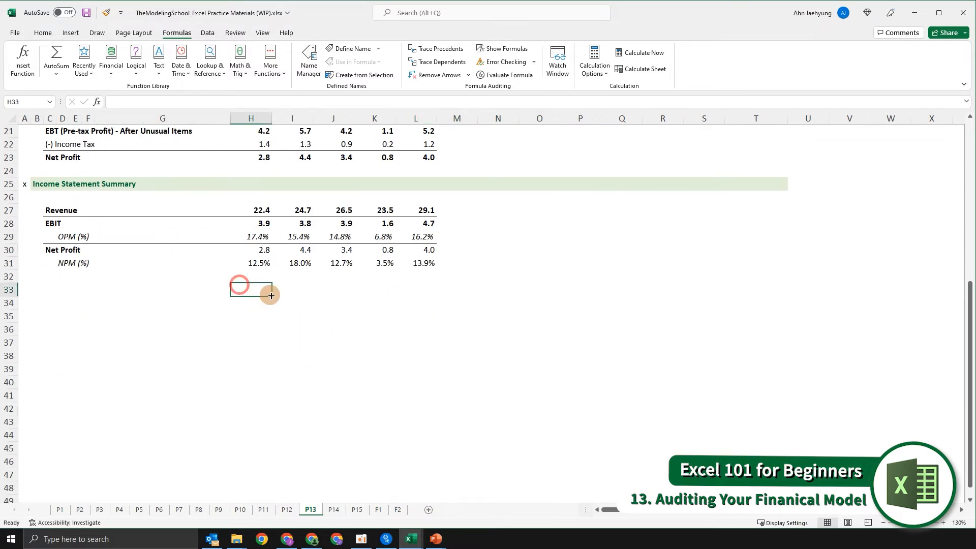
type("=")
key("ctrl+Page_Up")
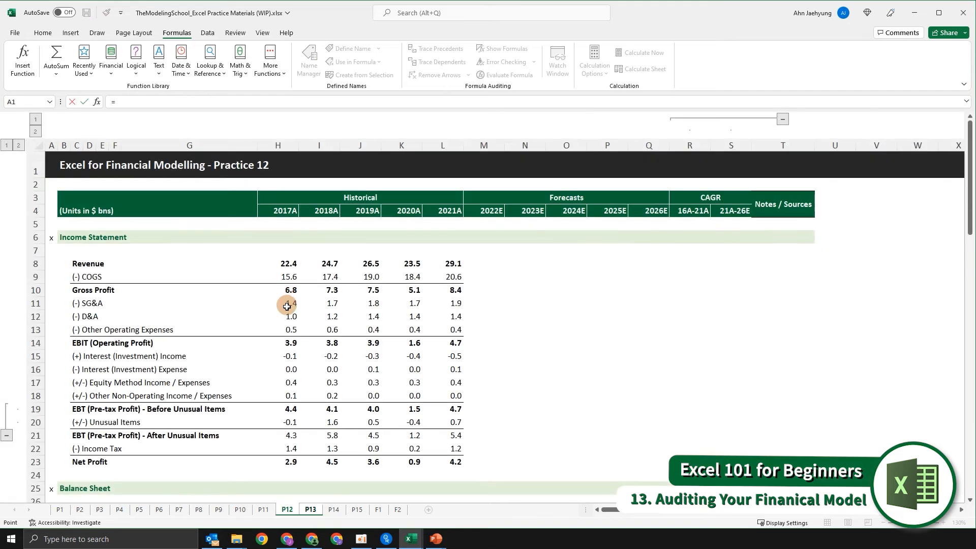
left_click(299, 264)
key("Return")
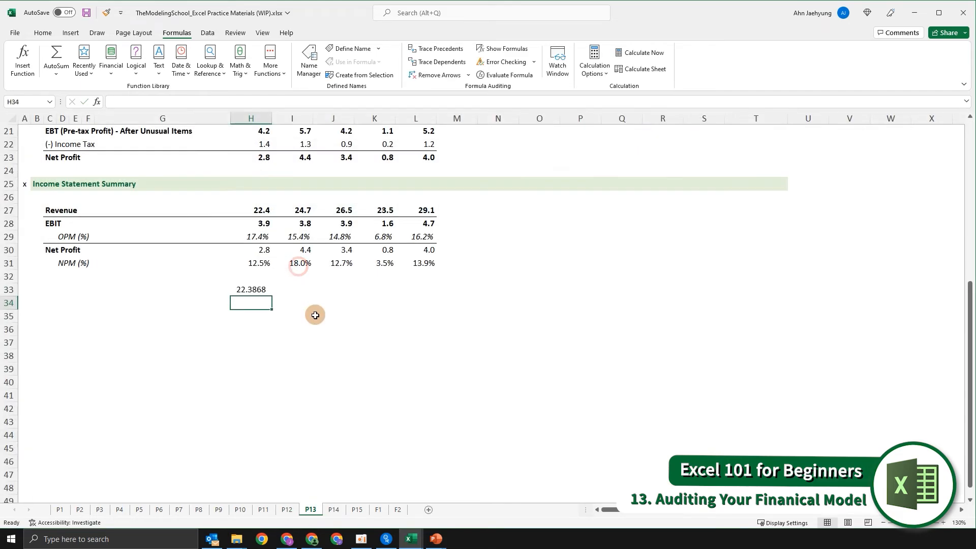
Trace the precedents of the cross-sheet link in cell H33
scroll(316, 316, "up", 2)
left_click(252, 368)
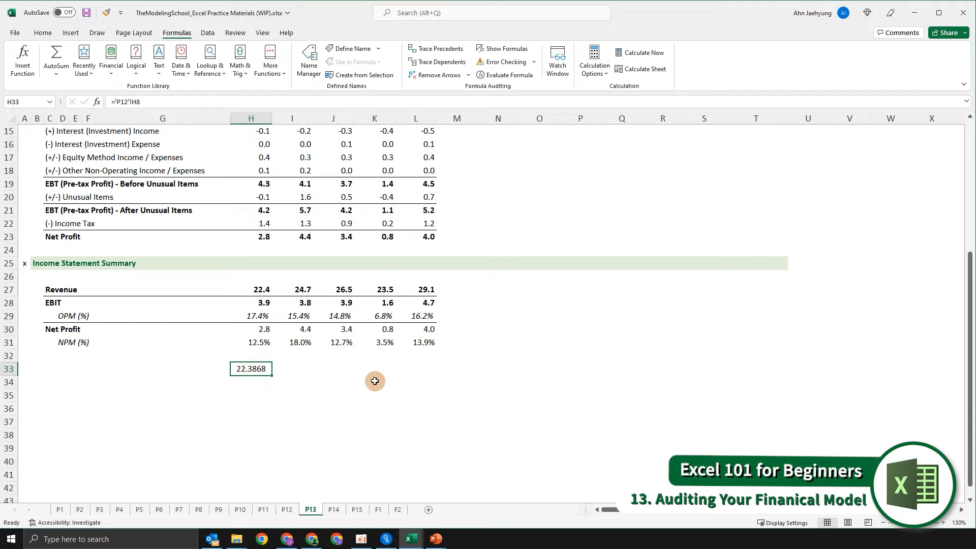
key("alt+m")
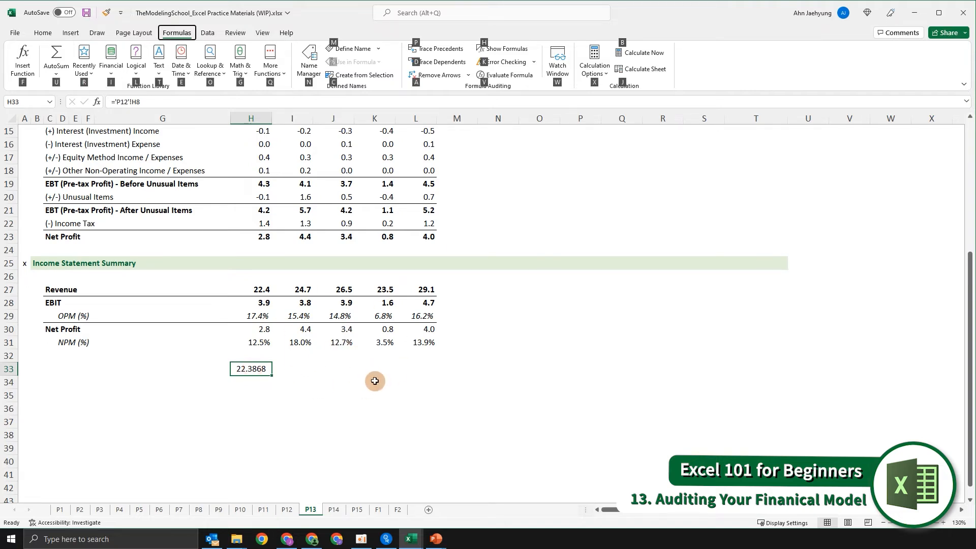
key("p")
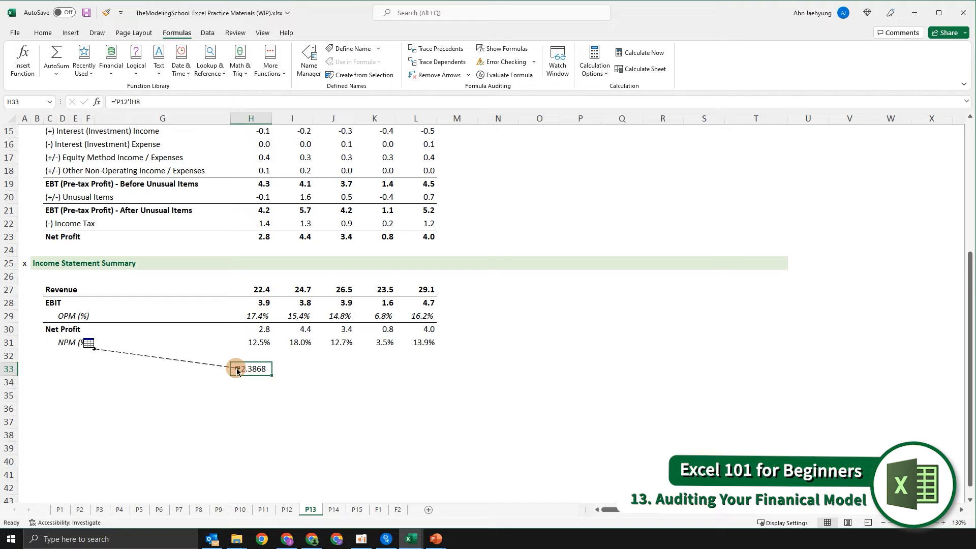
Follow the precedent arrow of H33 to cell H8 on sheet P12 through Go To, and return to H33 on P13
double_click(237, 372)
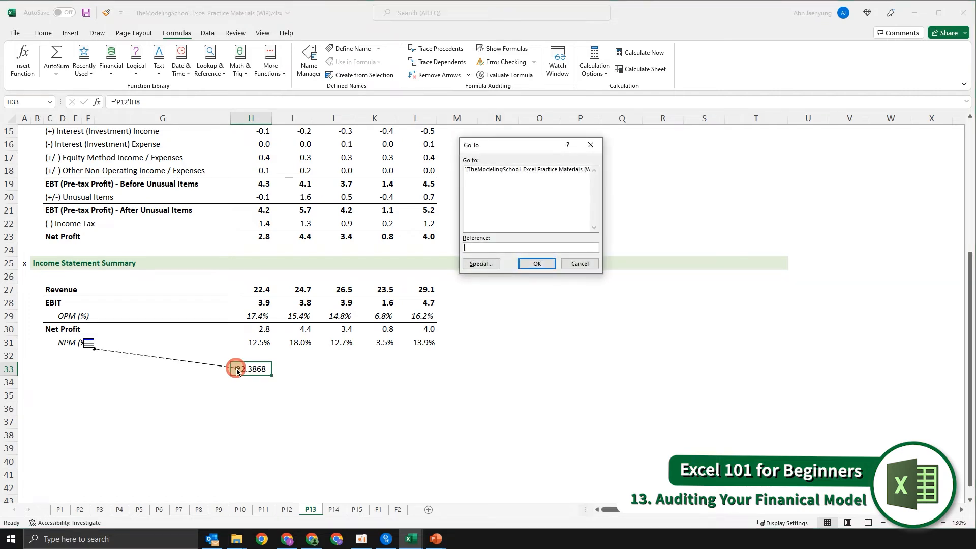
double_click(556, 169)
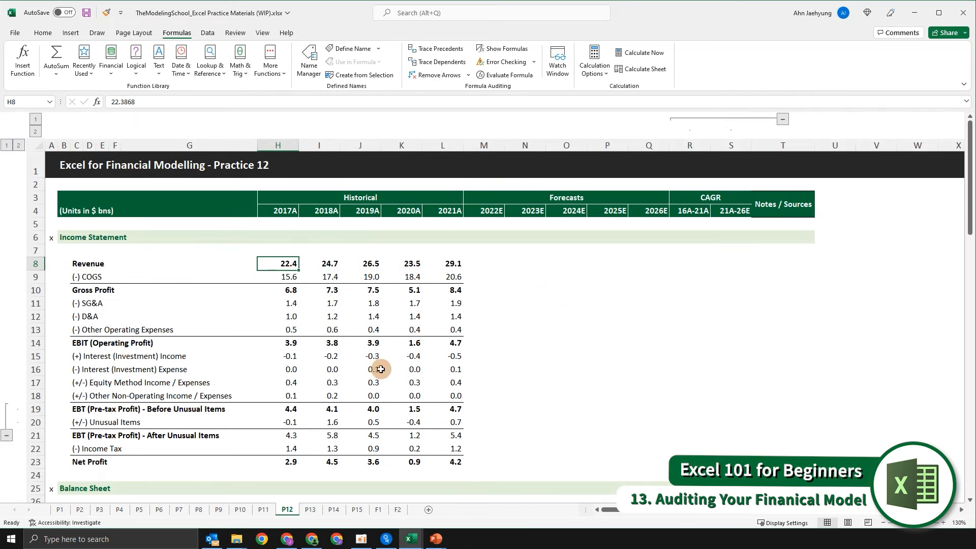
key("F5")
key("Return")
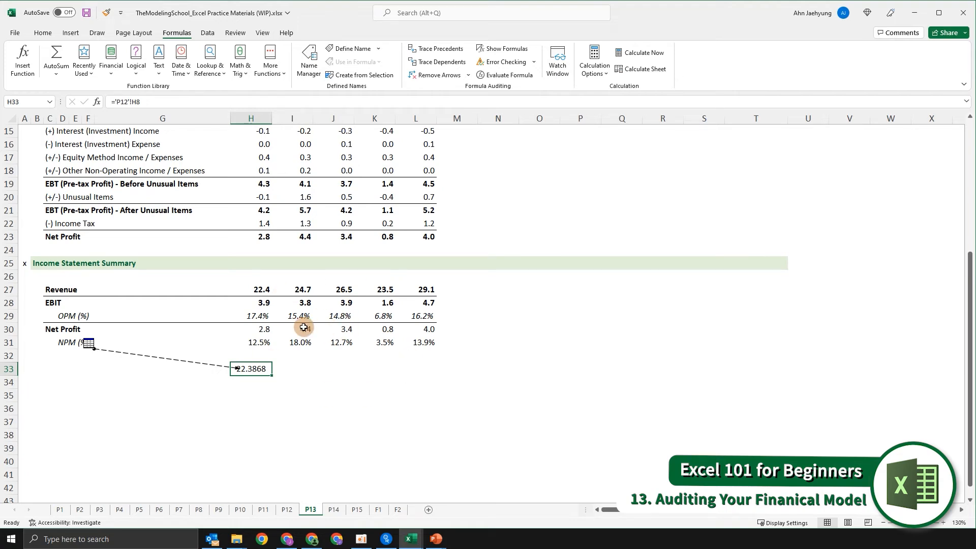
Jump directly from H33 to its precedent on sheet P12 without using the arrow, and switch back to sheet P13
key("ctrl+bracketleft")
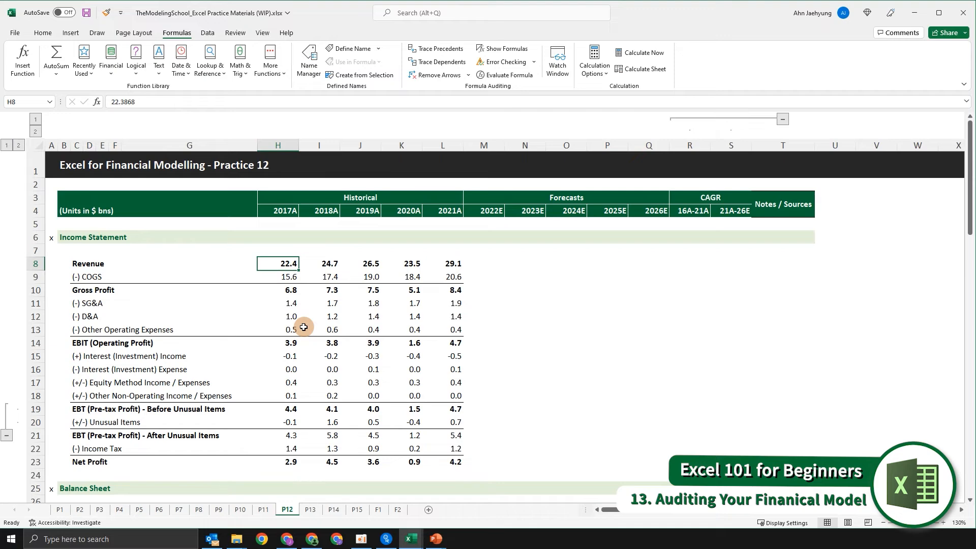
key("ctrl+Page_Down")
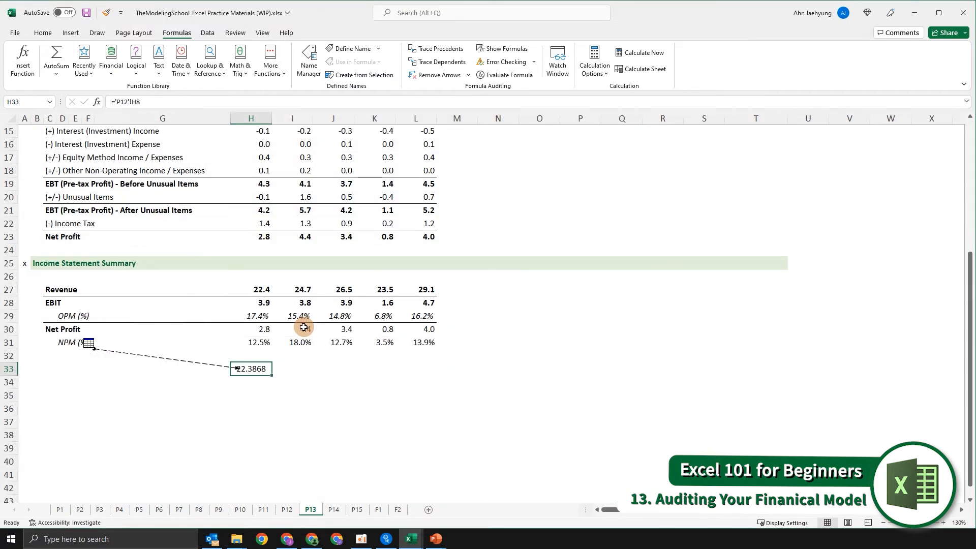
scroll(304, 327, "up", 4)
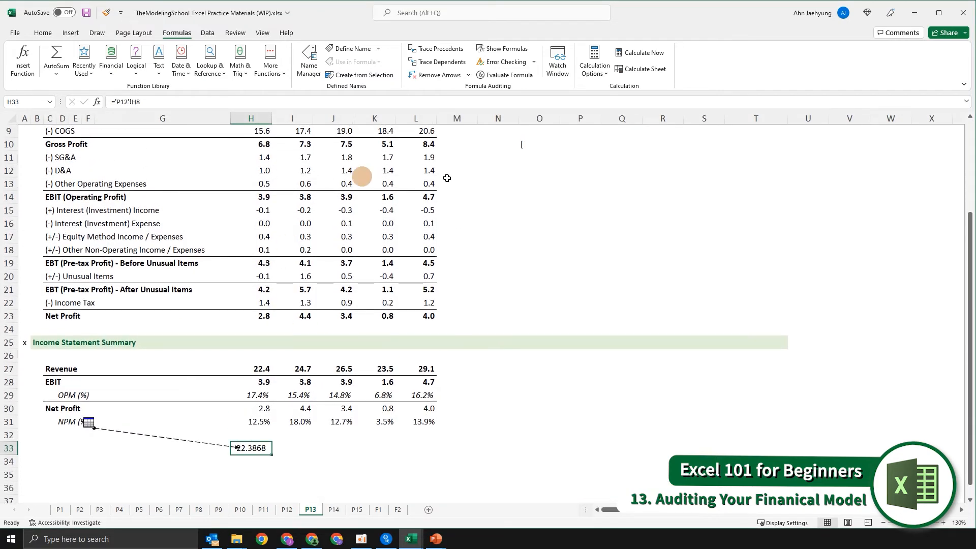
scroll(453, 324, "down", 3)
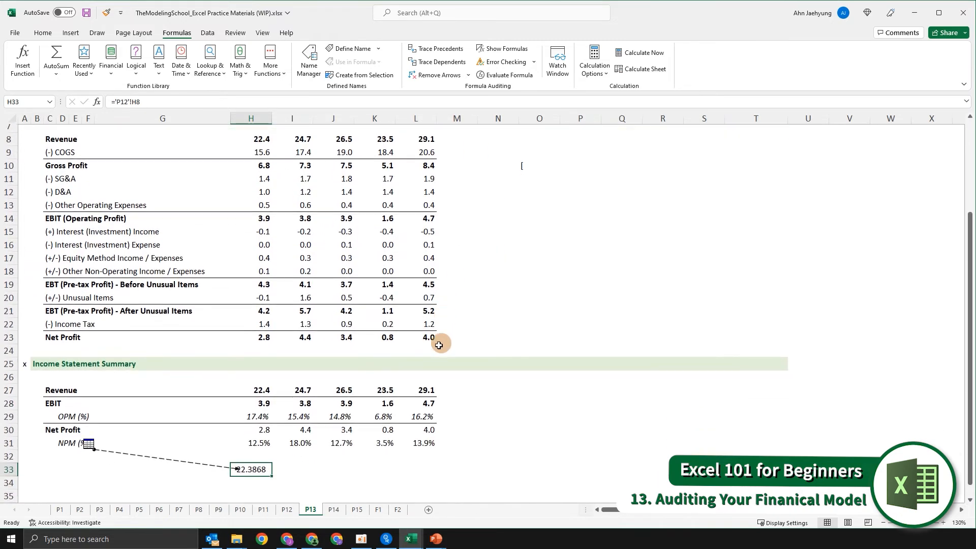
left_click(423, 351)
key("Down")
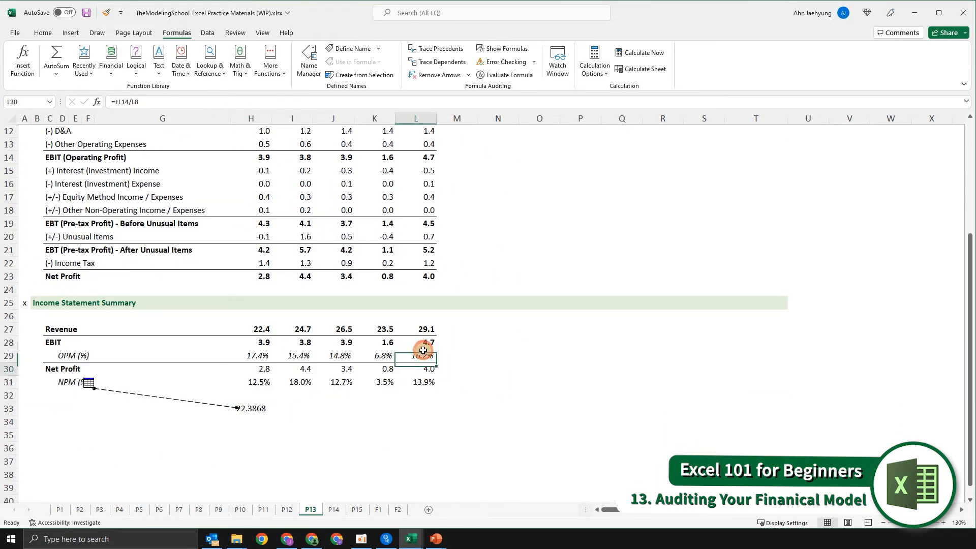
key("Left")
key("Left")
key("alt+m")
key("p")
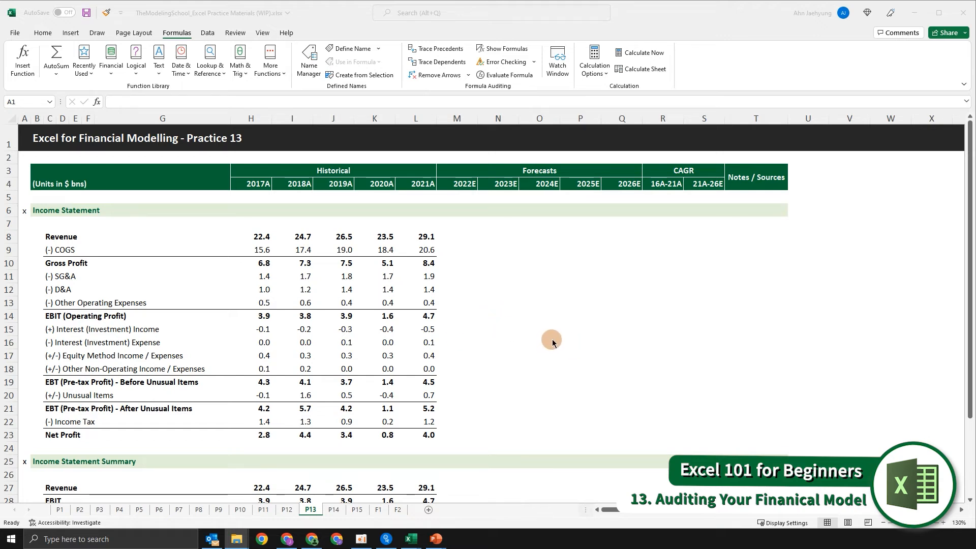
left_click(565, 337)
left_click(617, 291)
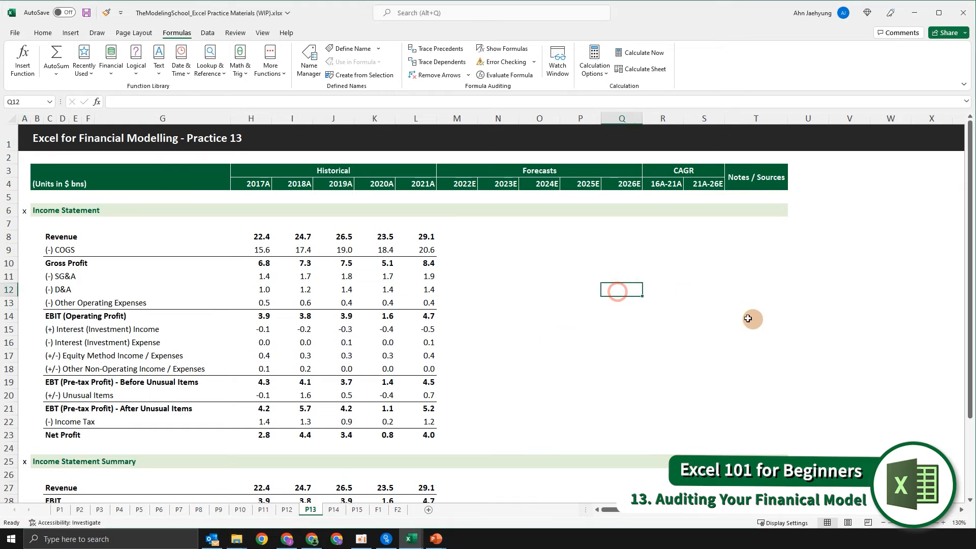
scroll(704, 309, "up", 6)
left_click(605, 250)
type("`")
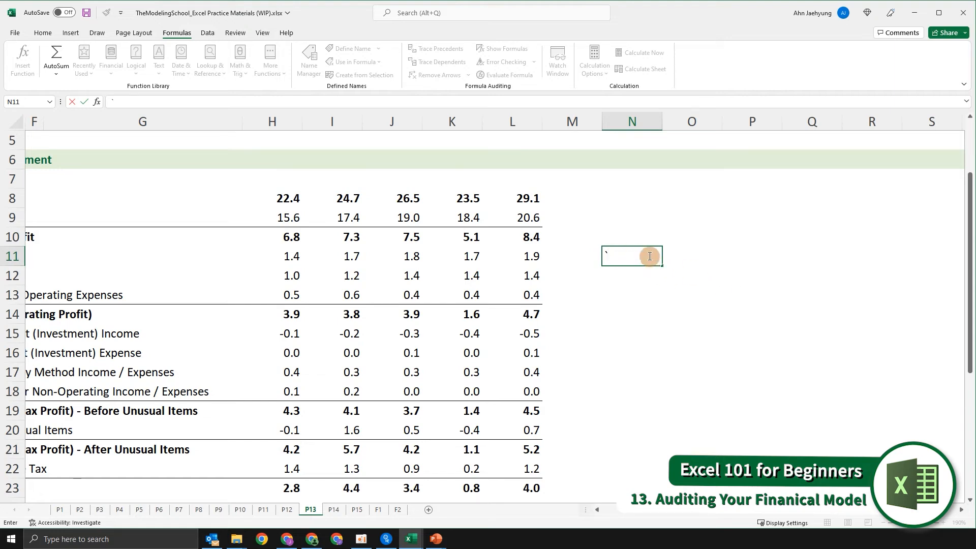
key("Escape")
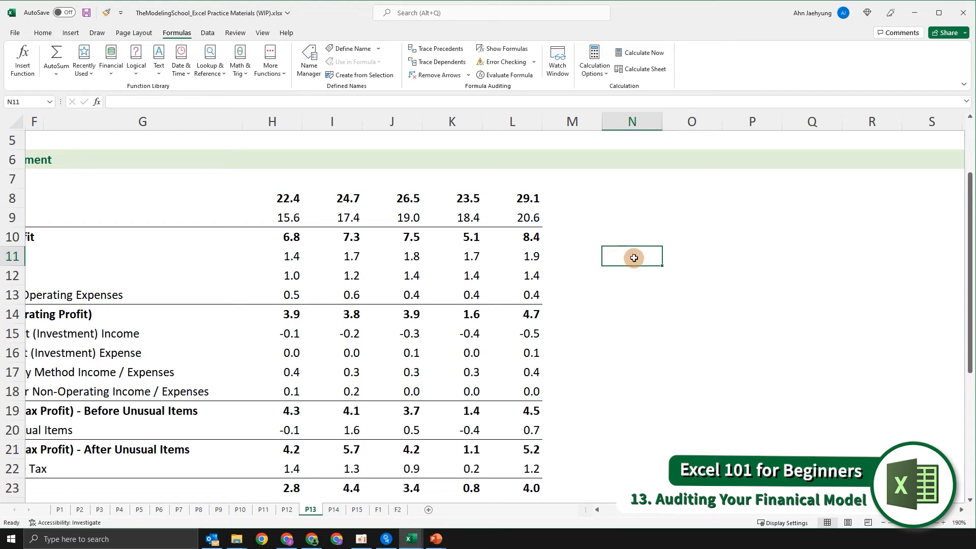
Display the formulas instead of the values on sheet P13 and examine them from the income statement down to the cross-sheet link
left_click(195, 257)
key("ctrl+Left")
key("ctrl+Left")
key("ctrl+Up")
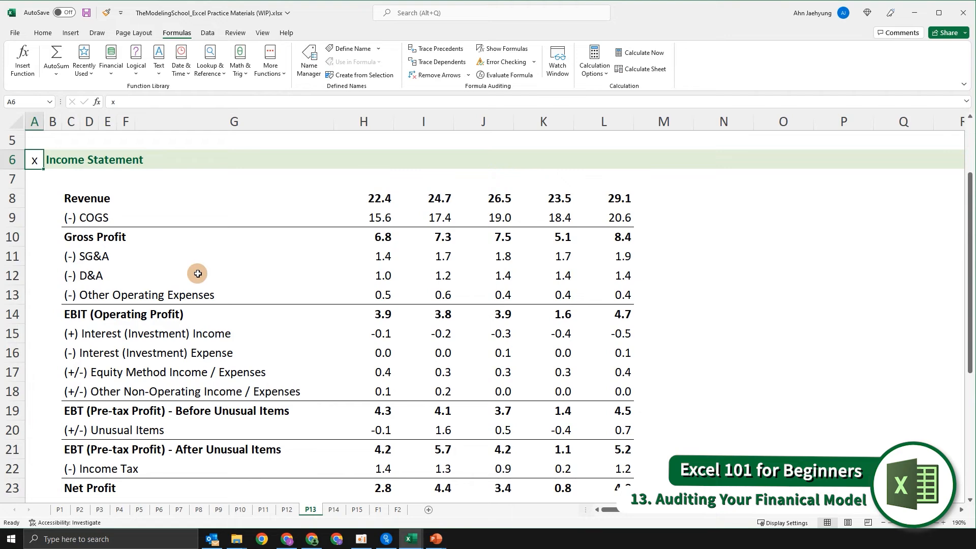
key("ctrl+grave")
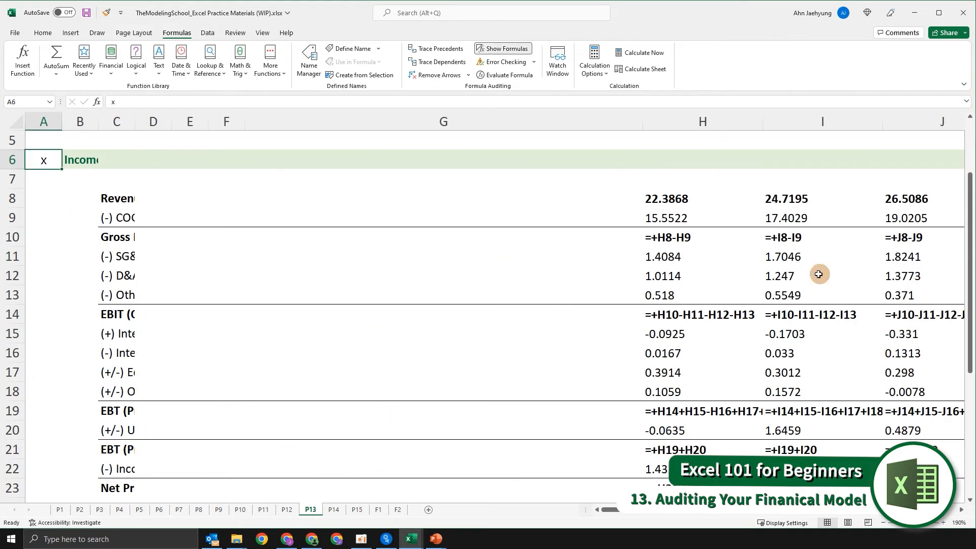
scroll(737, 256, "down", 5, "ctrl")
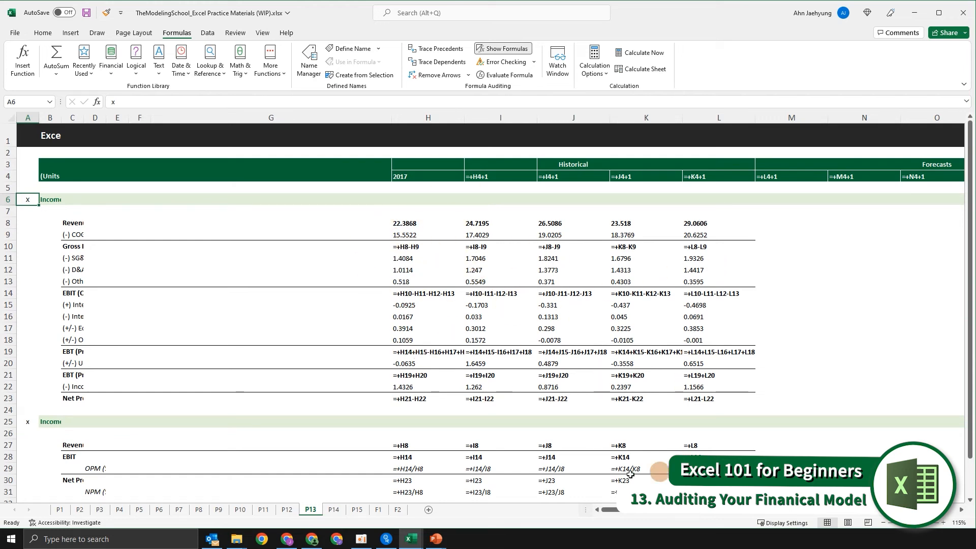
scroll(551, 395, "down", 2)
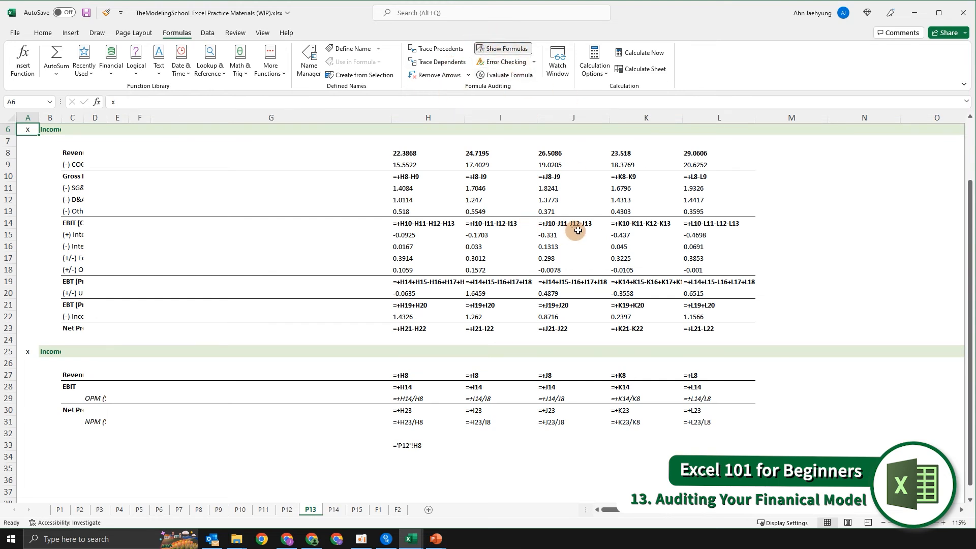
Switch sheet P13 back to displaying calculated values and return to cell A1
key("ctrl+grave")
left_click_drag(181, 164, 235, 258)
scroll(226, 183, "up", 2)
left_click_drag(304, 233, 304, 274)
left_click(379, 290)
left_click(404, 215)
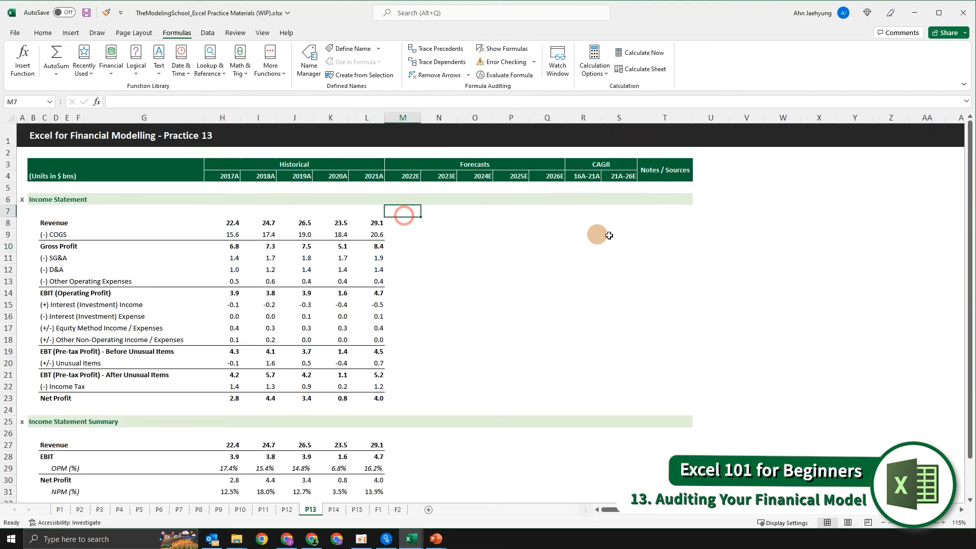
key("ctrl+Left")
key("ctrl+Up")
key("ctrl+Up")
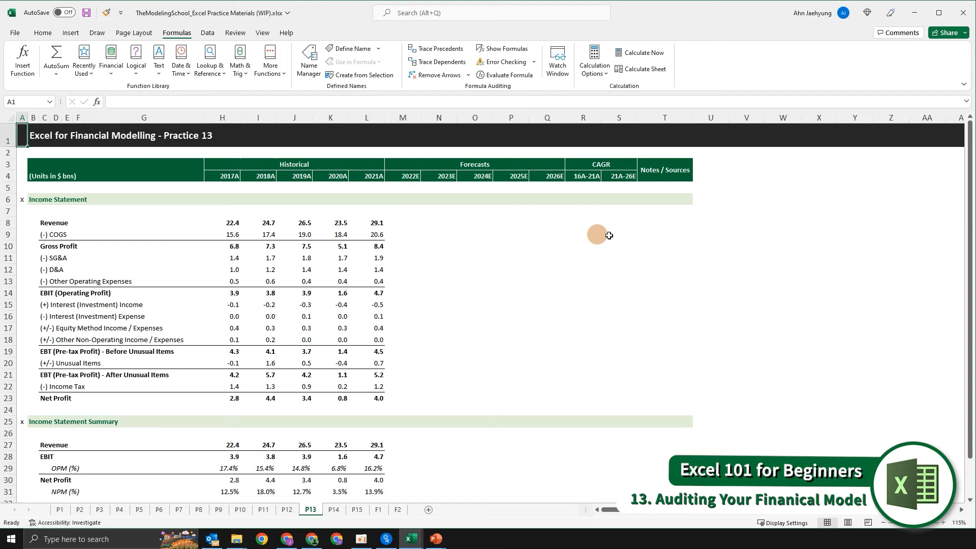
key("Right")
key("Right")
key("Right")
key("Down")
key("Right")
key("Down")
key("Right")
key("Down")
key("Right")
key("Down")
key("Down")
key("Down")
key("Down")
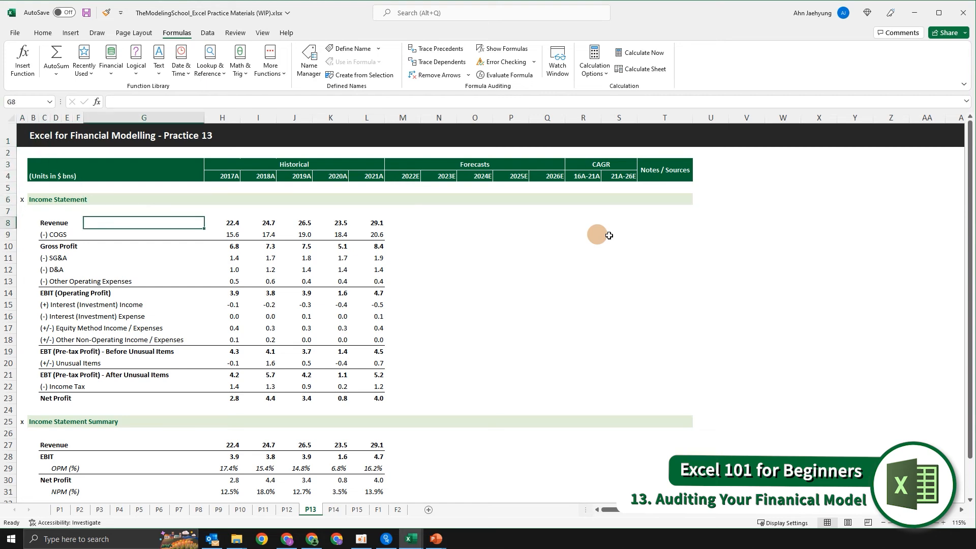
key("Down")
key("Right")
key("Right")
key("ctrl+1")
key("Escape")
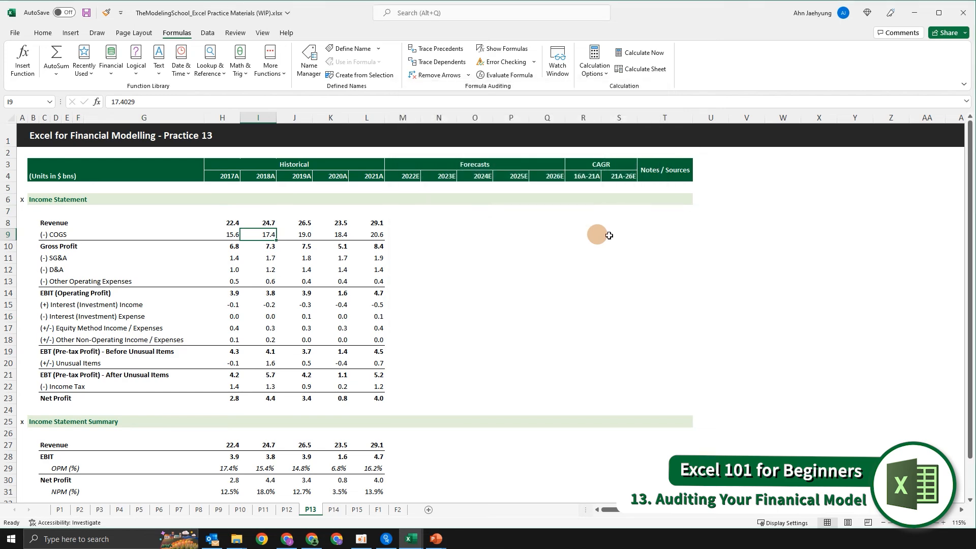
Toggle sheet P13 between formulas and values twice to compare hard-coded inputs with calculated cells, ending on values
key("ctrl+grave")
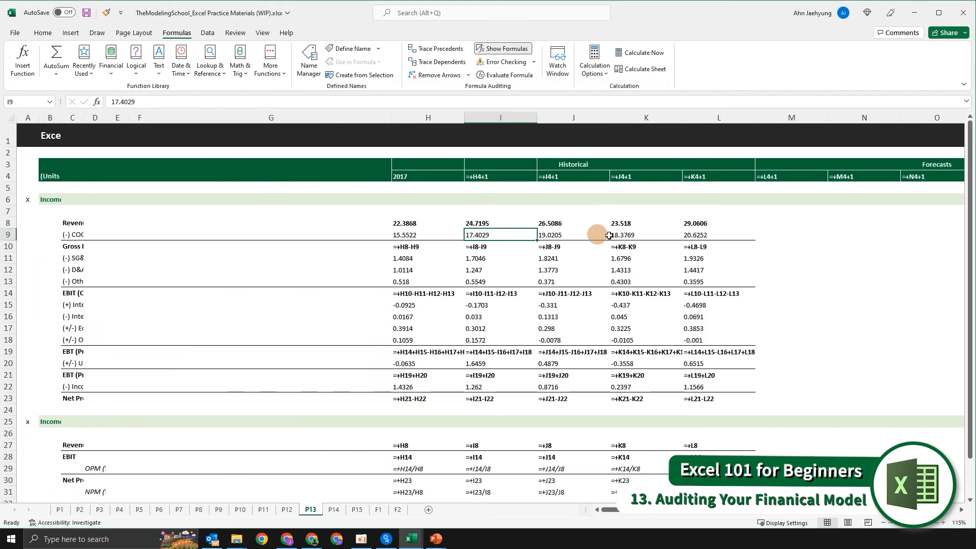
key("ctrl+grave")
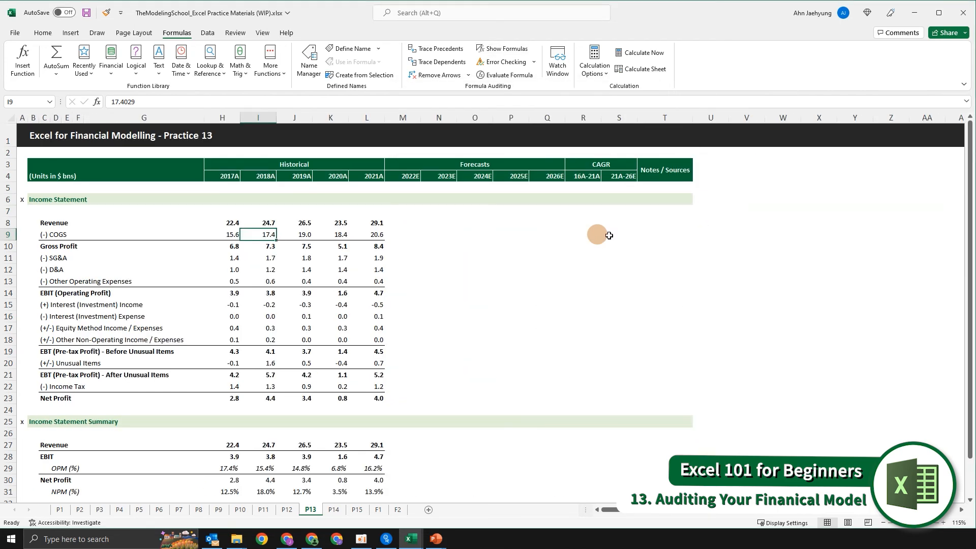
key("ctrl+grave")
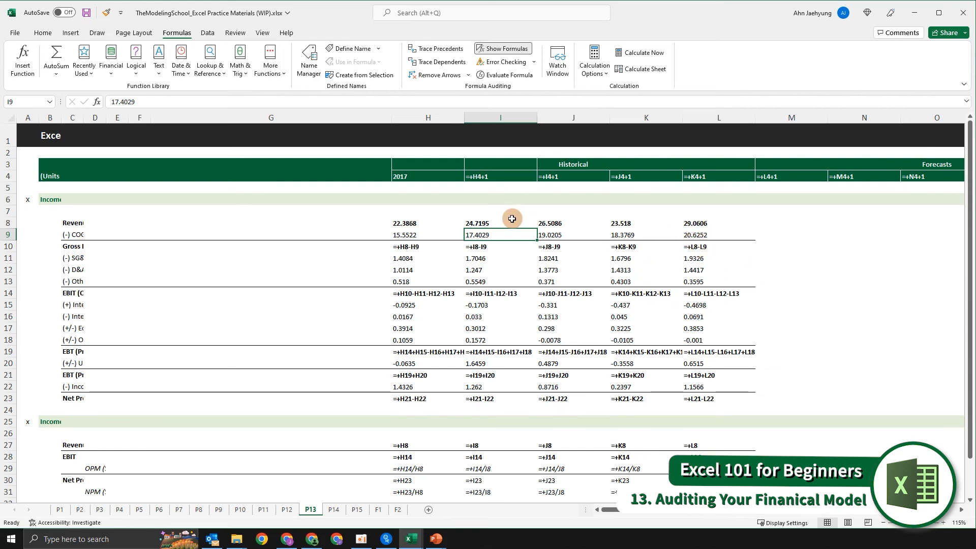
key("ctrl+grave")
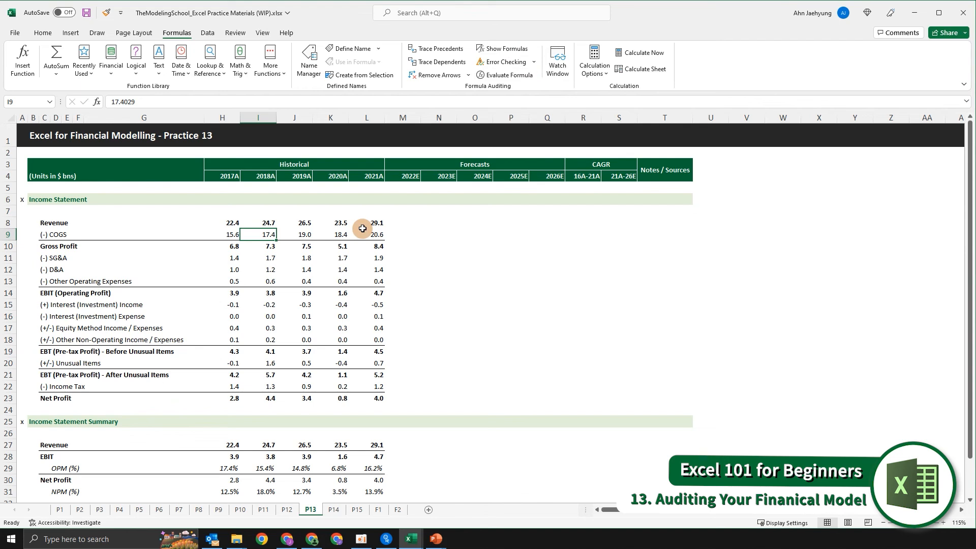
type("`")
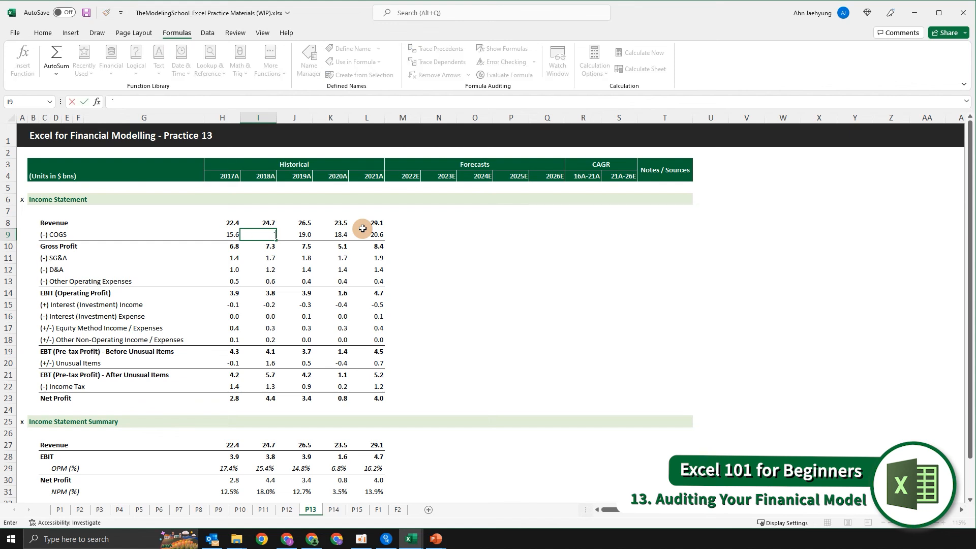
key("Escape")
Return to cell A1 on sheet P13 and save the workbook
key("Left")
key("Left")
key("Left")
key("Left")
key("Left")
key("Left")
key("Left")
key("Left")
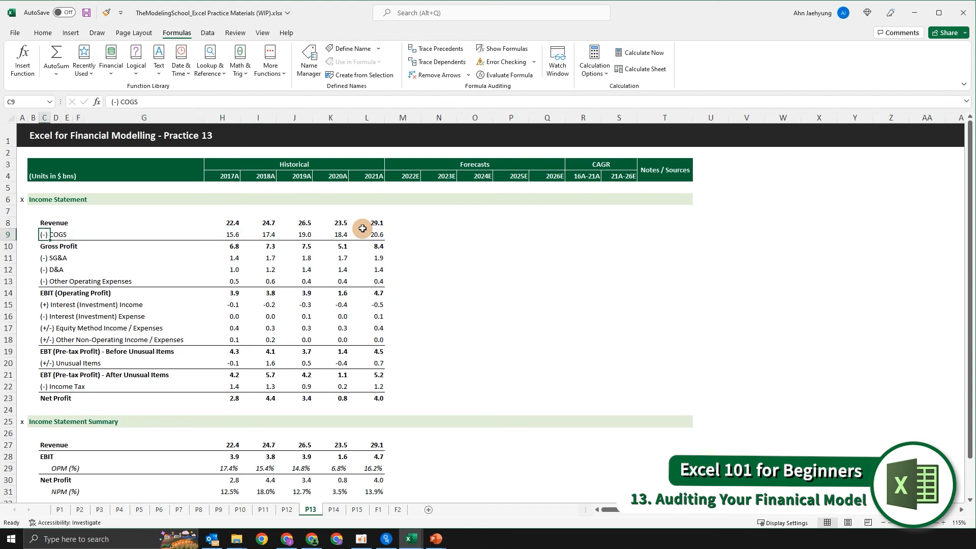
key("Up")
key("Up")
key("Up")
key("Up")
key("Up")
key("Up")
key("Up")
key("Up")
key("ctrl+s")
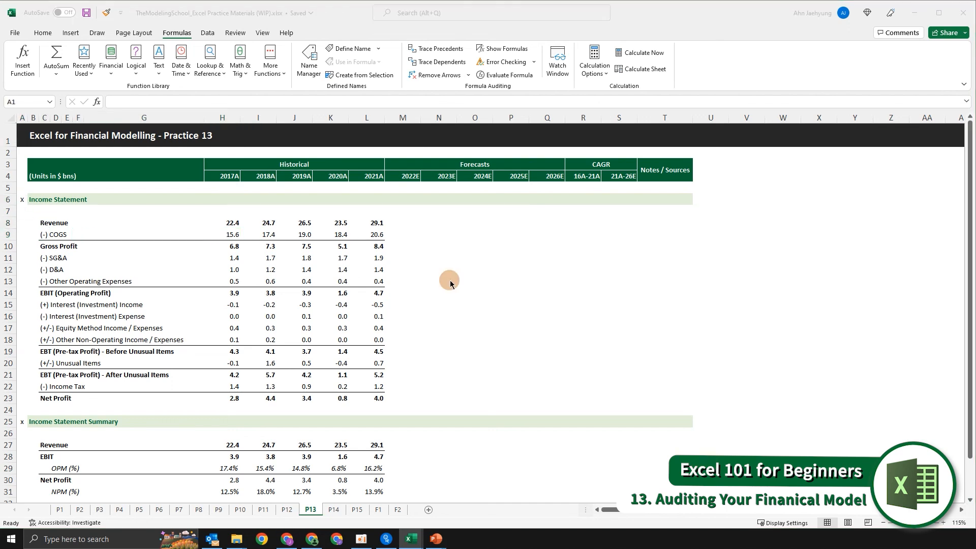